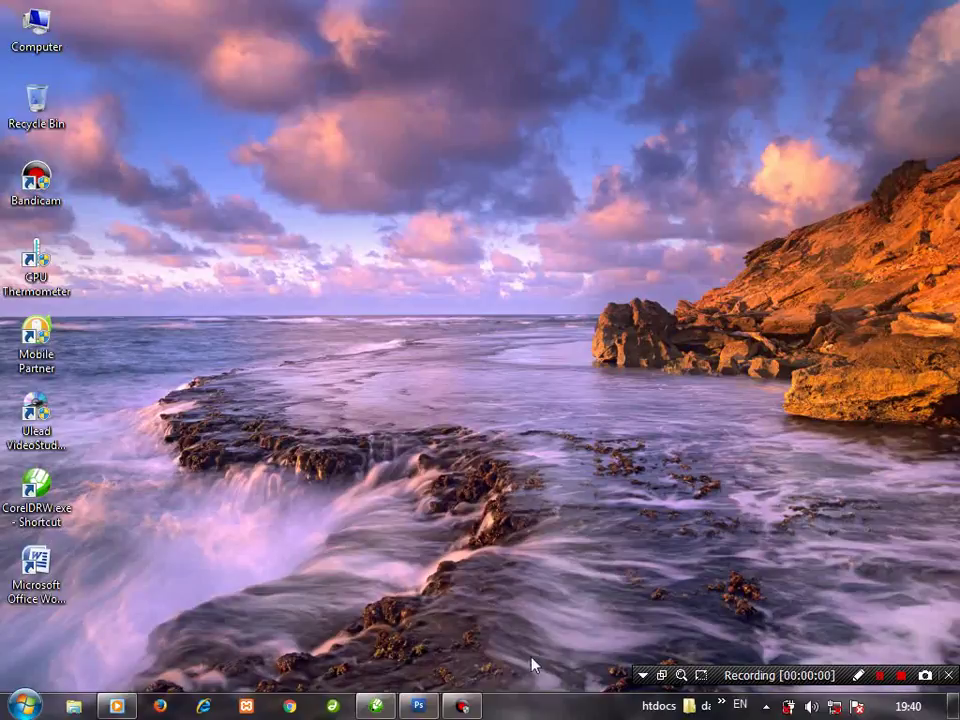
Show the CorelDRAW tutorial title page, then bring the damaged photo edas.jpg forward in Photoshop
click(385, 712)
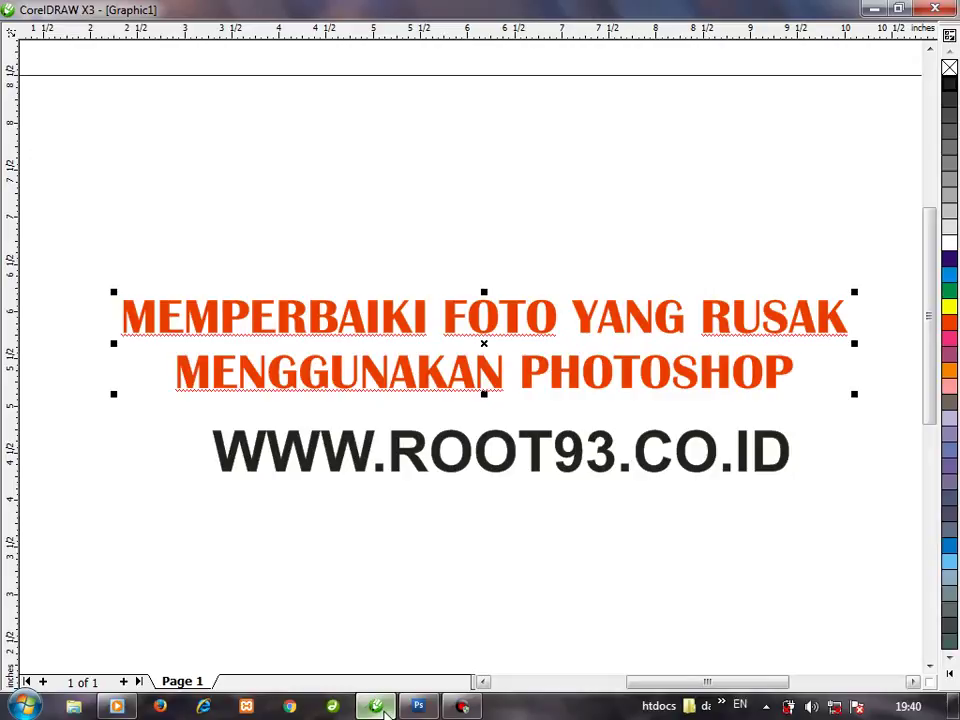
click(418, 707)
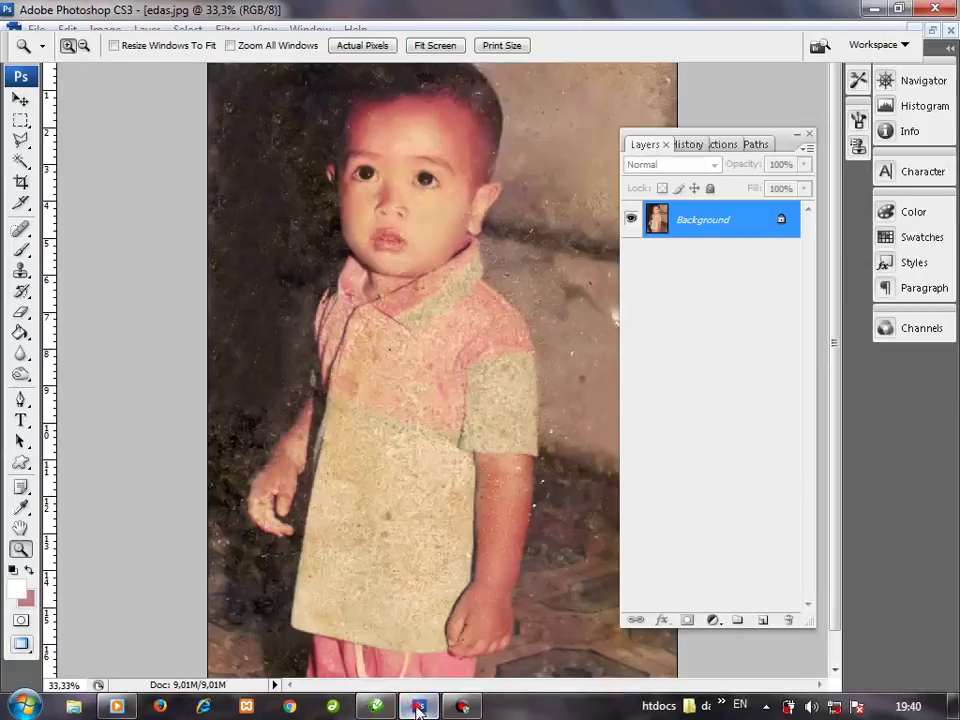
Choose the Clone Stamp Tool from the stamp flyout, then minimize Photoshop to reveal the title page
click(418, 707)
click(418, 707)
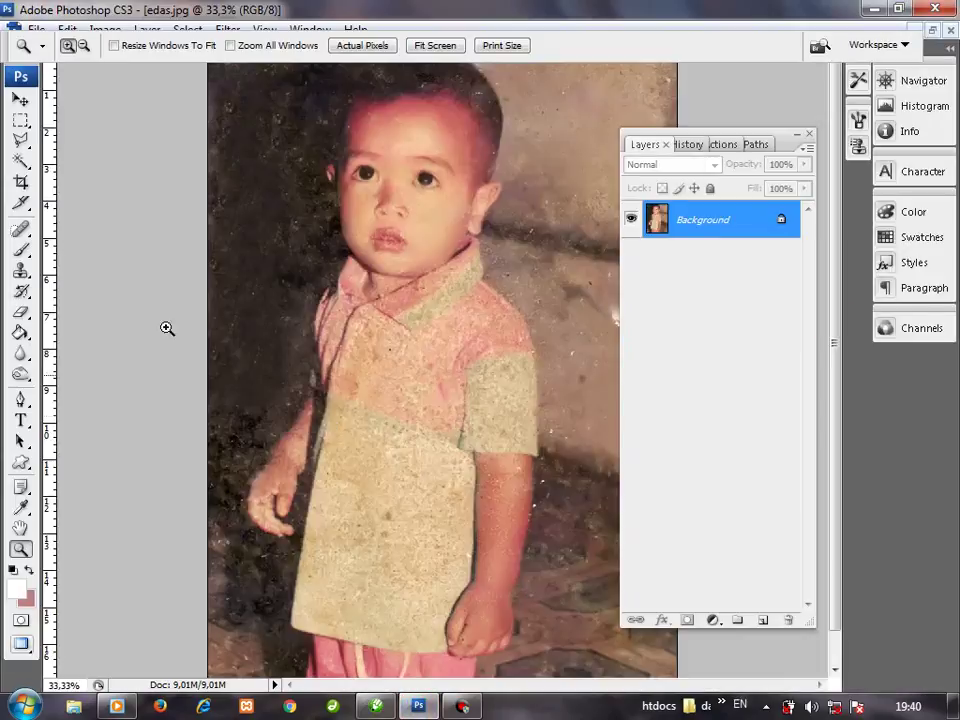
click(20, 270)
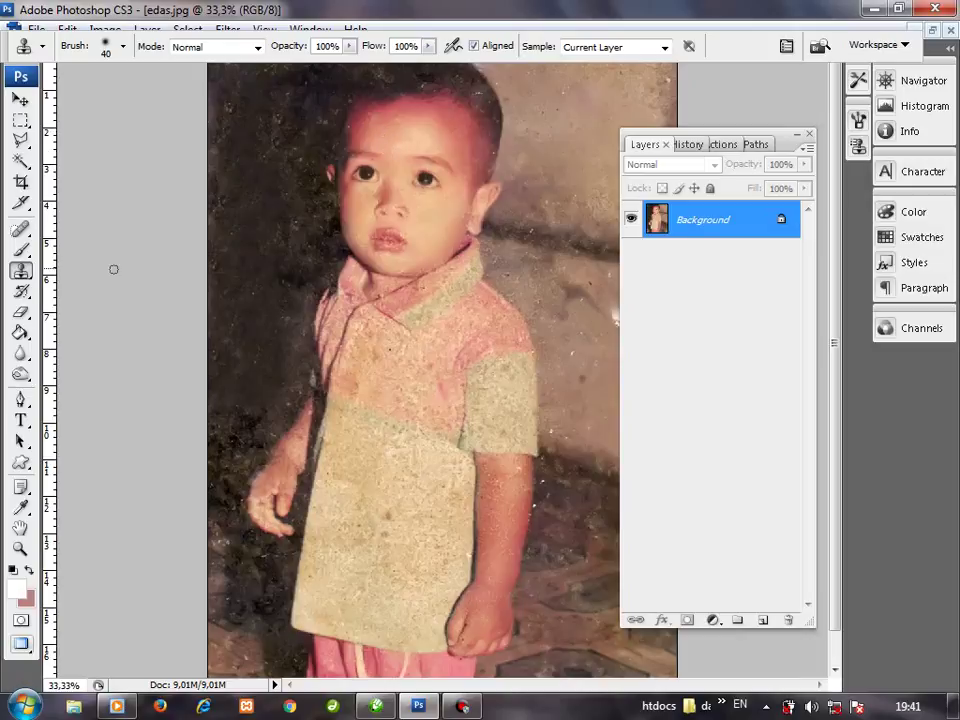
drag(21, 270, 87, 273)
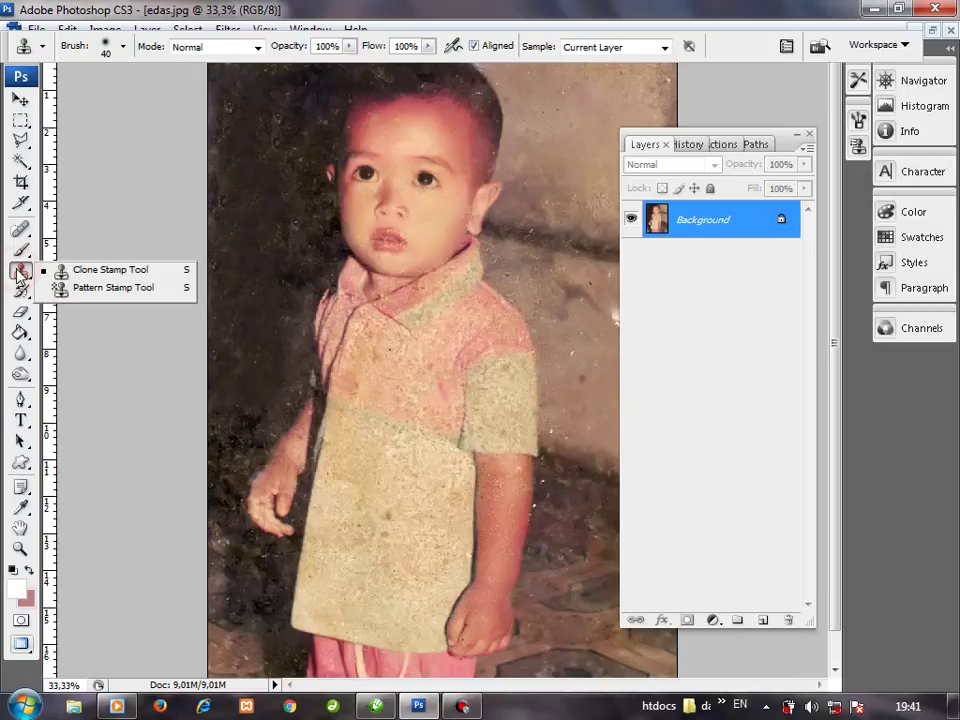
click(87, 272)
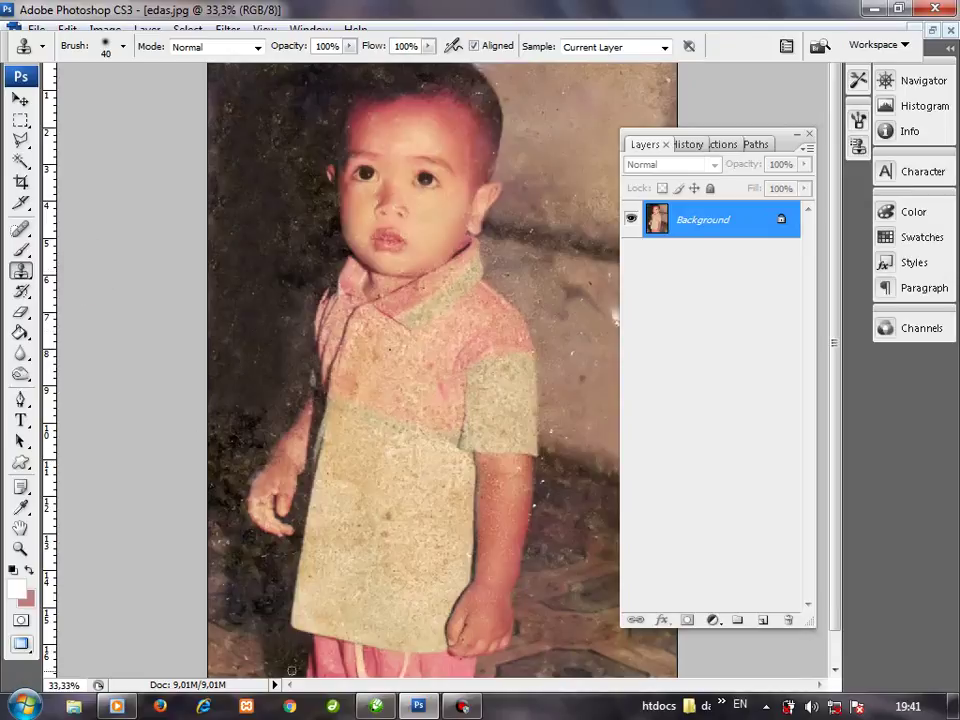
click(420, 707)
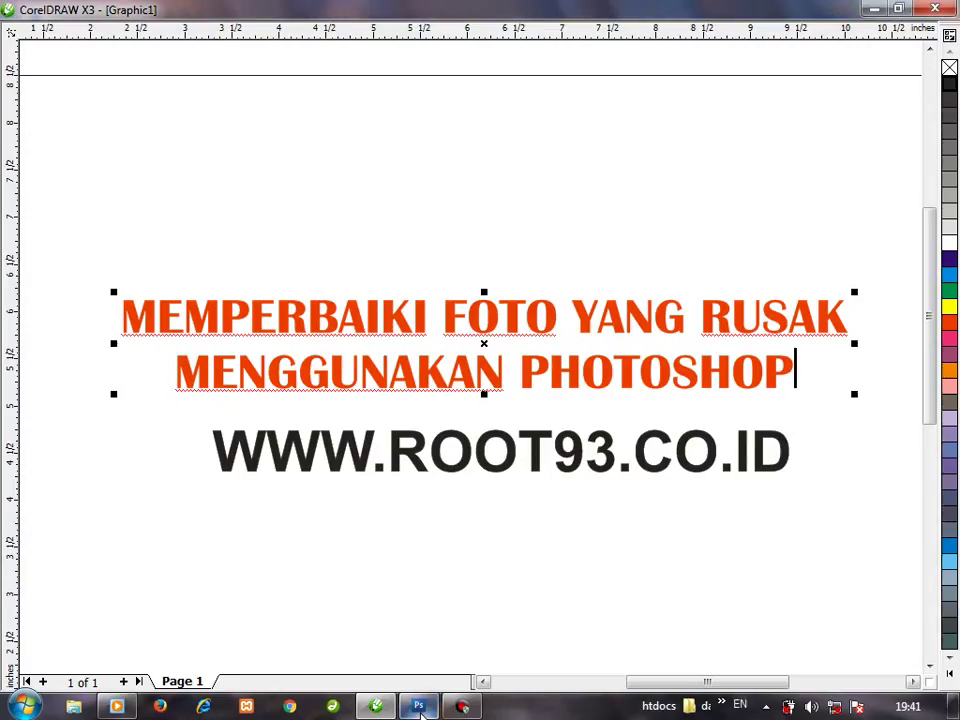
Restore Photoshop with edas.jpg in front of the CorelDRAW title page
click(420, 707)
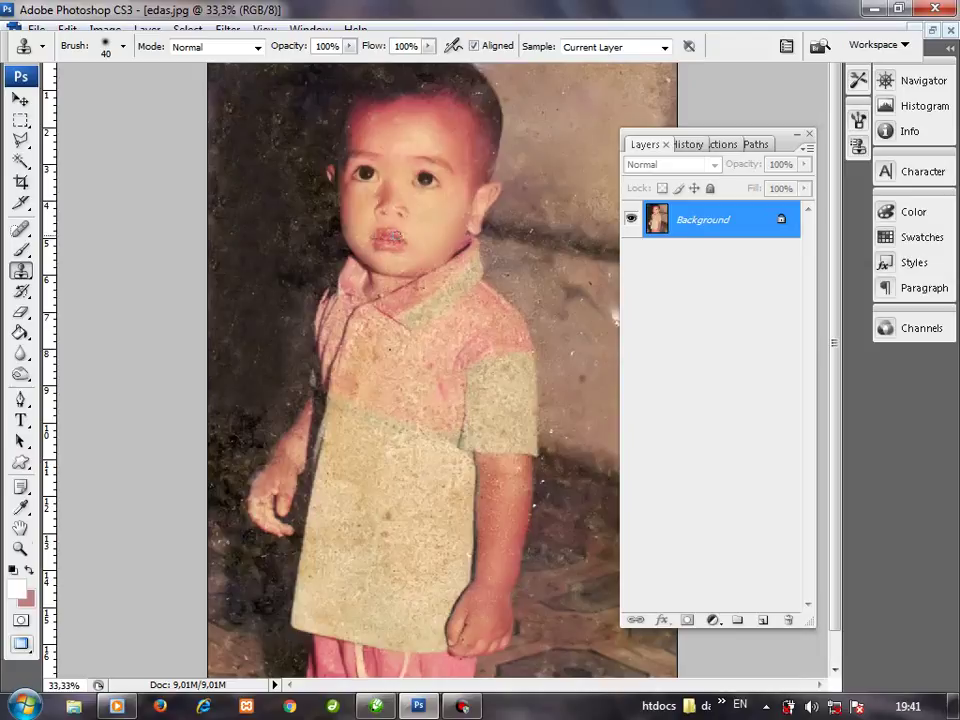
Zoom edas.jpg to 50% and move the child's face higher in the view
key(z)
click(420, 229)
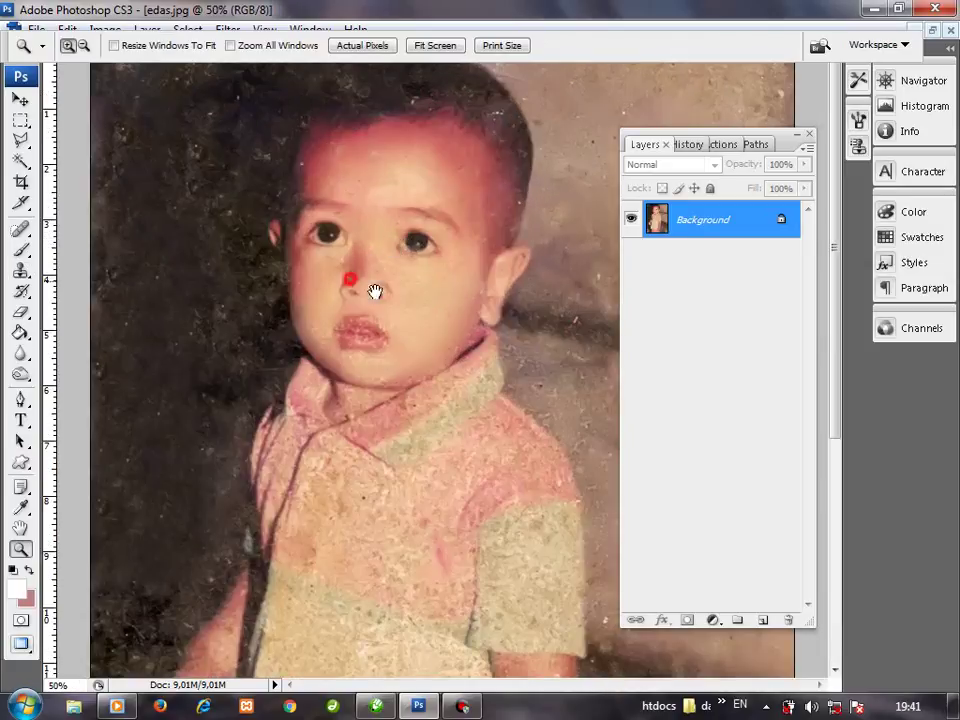
drag(375, 291, 364, 268)
click(20, 96)
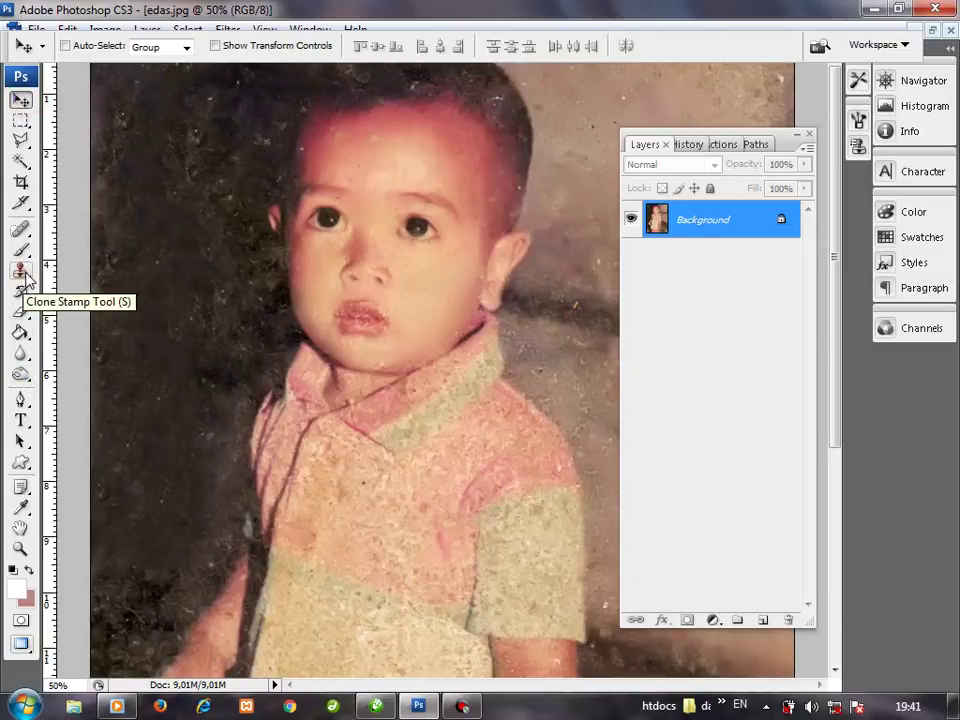
Hide and re-show the Tools panel via the Window menu, re-maximizing the Photoshop window
click(310, 30)
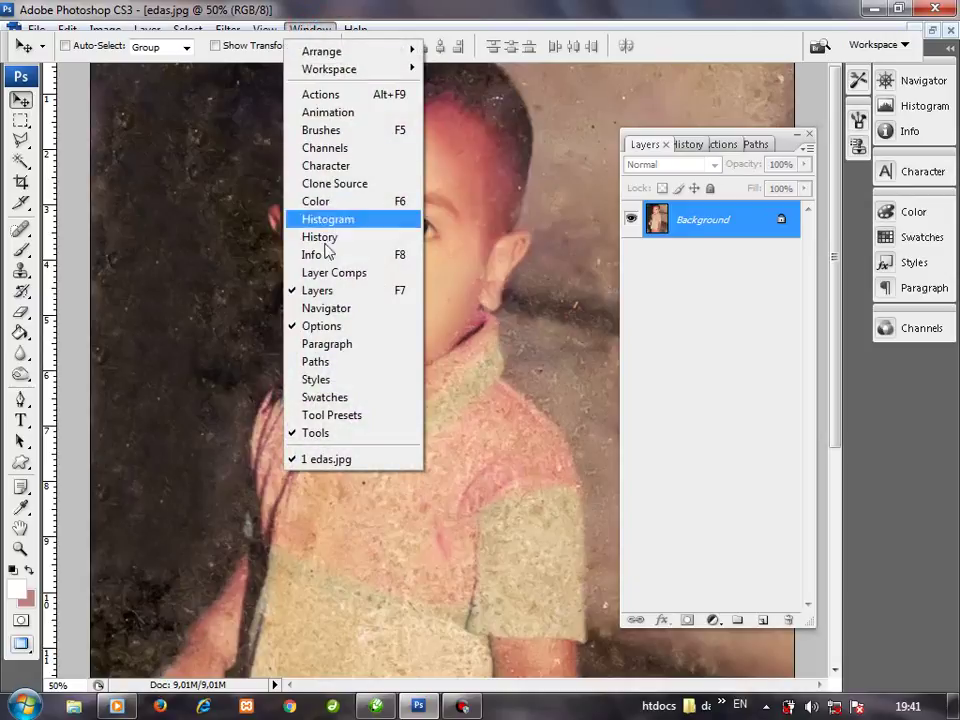
click(332, 434)
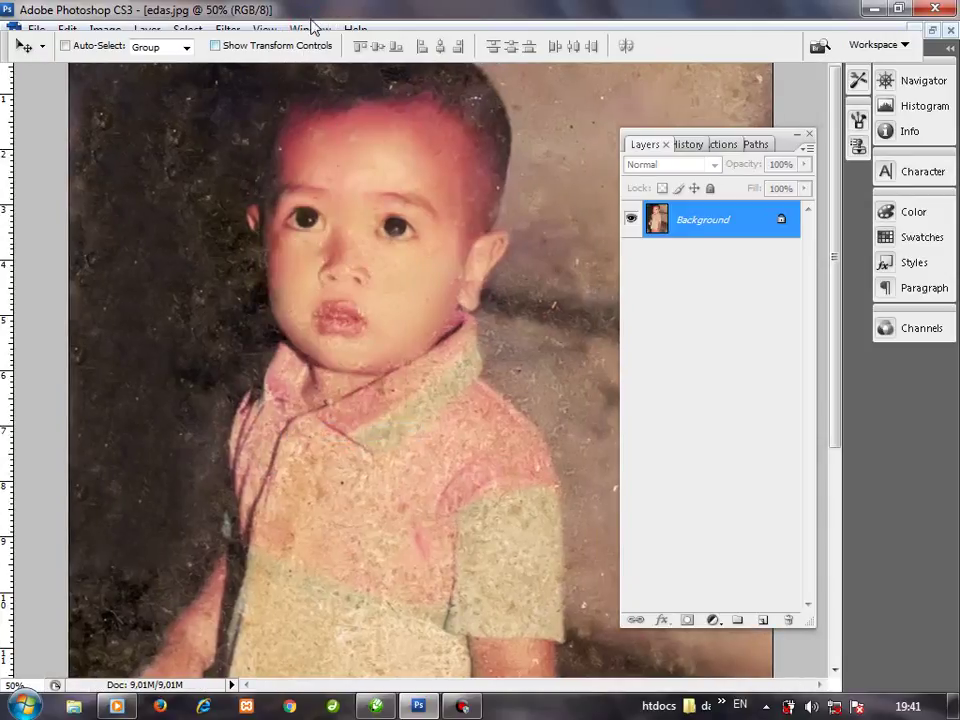
double_click(312, 20)
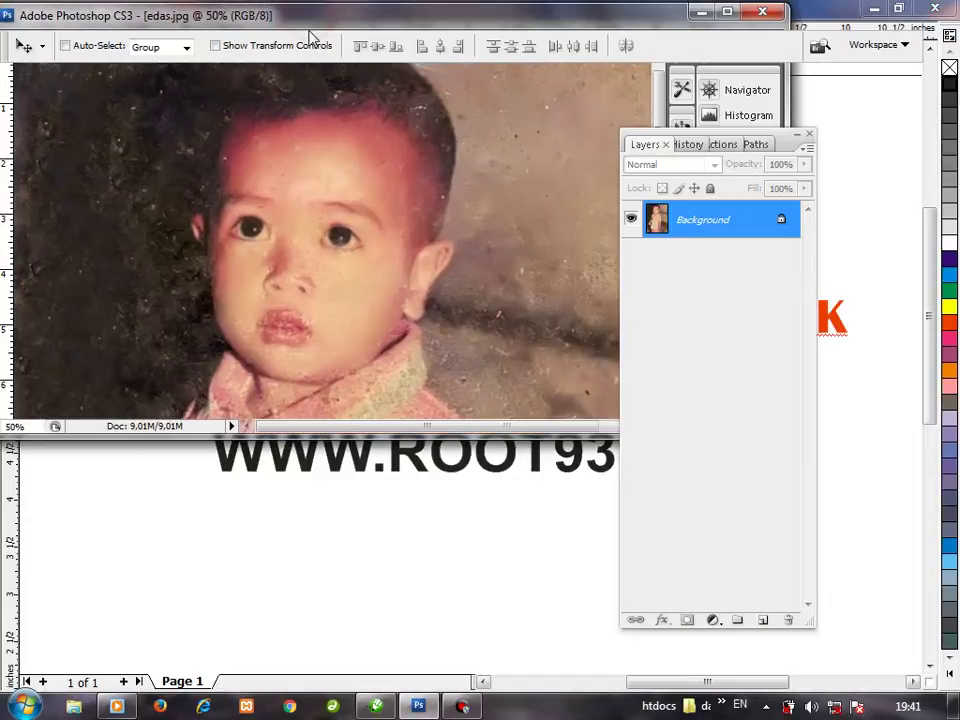
click(733, 12)
click(312, 28)
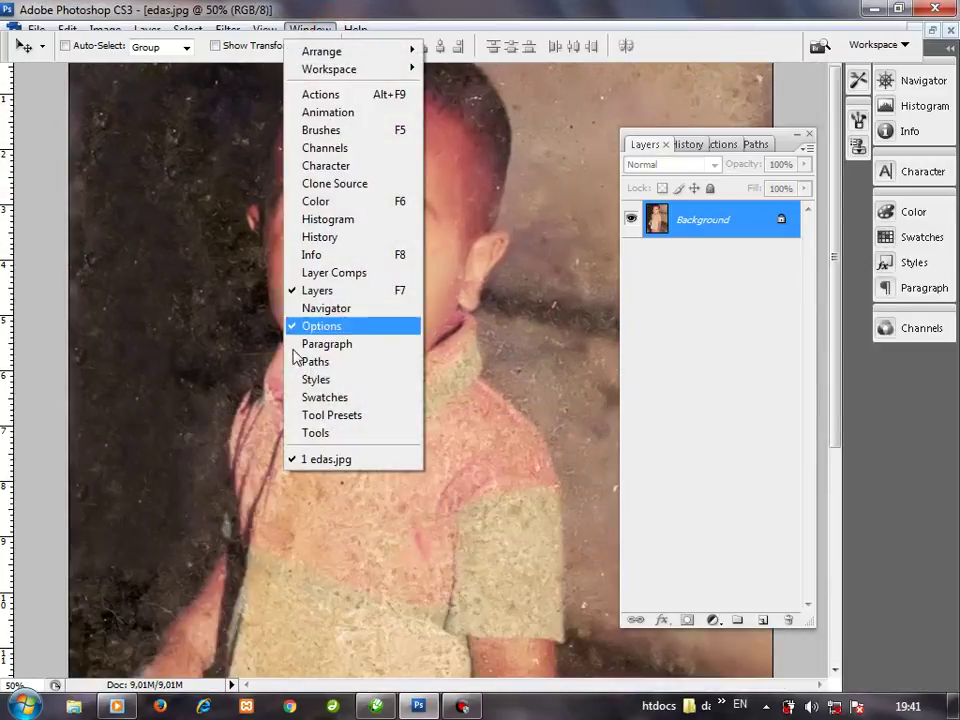
click(316, 433)
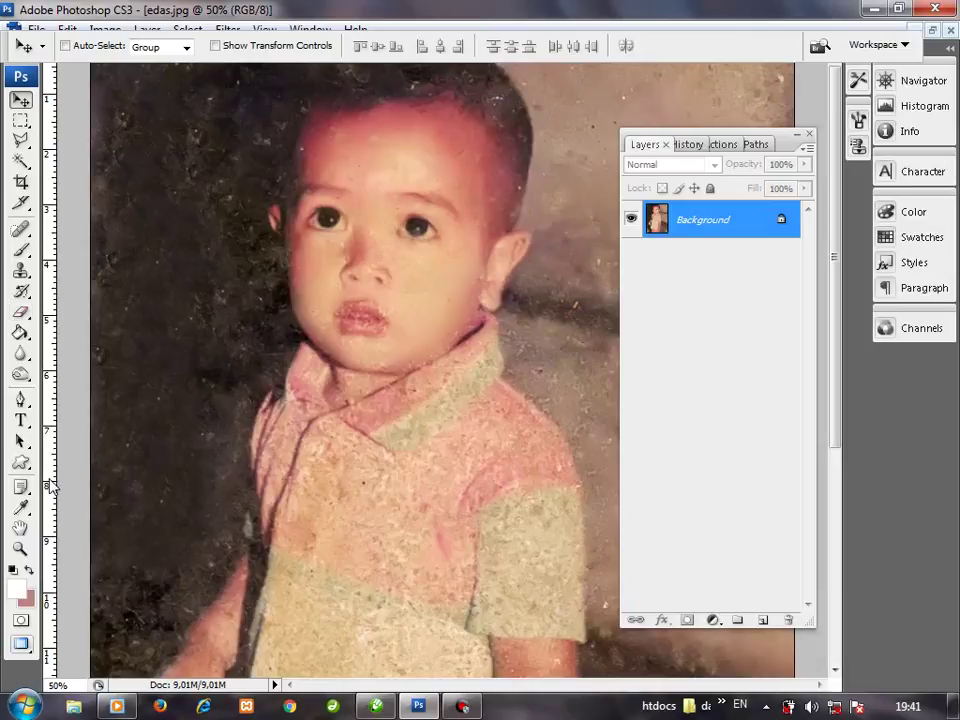
Select the Clone Stamp Tool from the stamp tool flyout
click(18, 272)
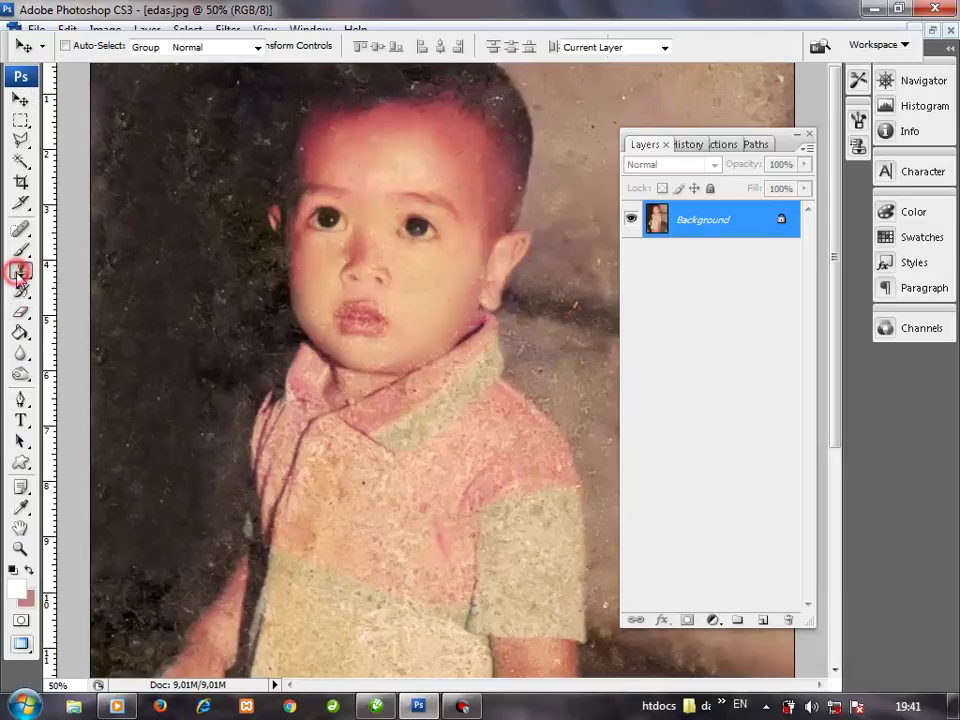
drag(18, 275, 87, 295)
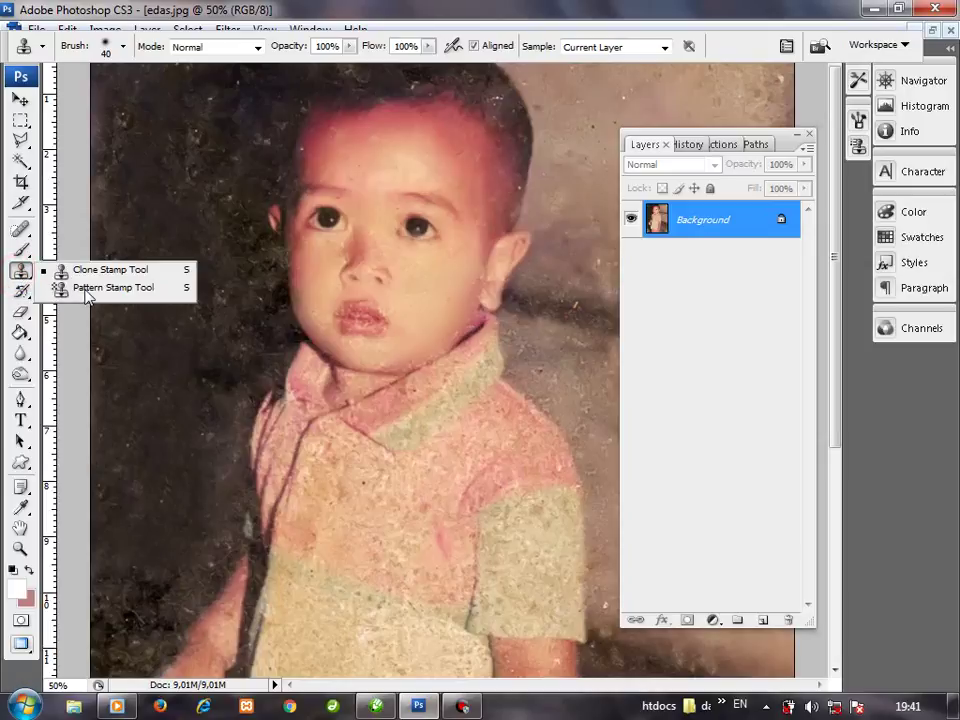
click(112, 271)
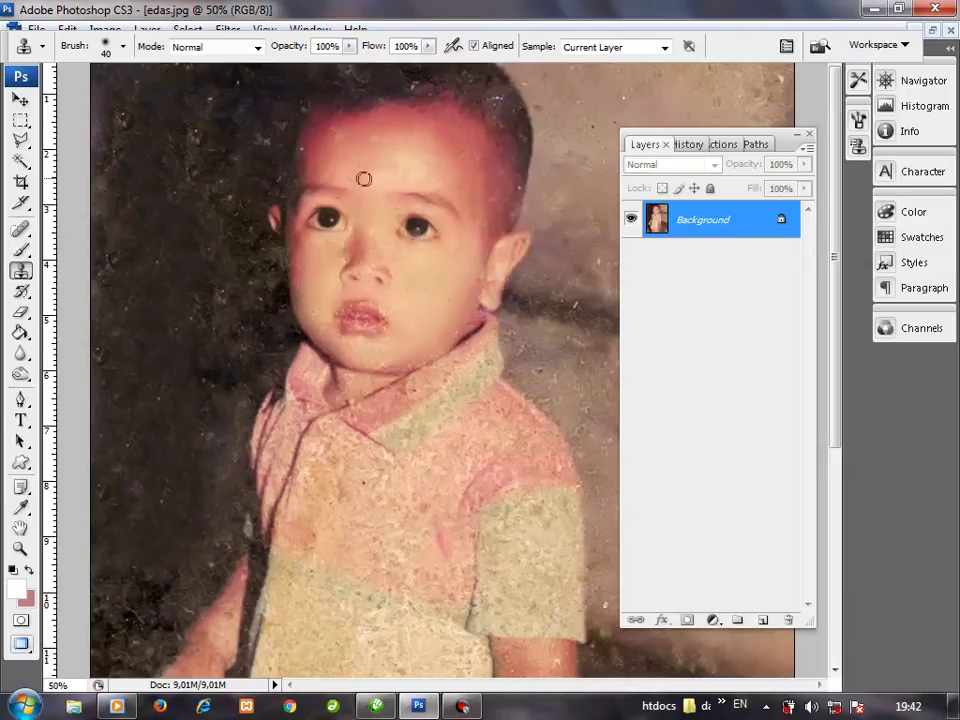
Zoom to 100% on the child's forehead, centre the face, and switch to the Move tool
key(z)
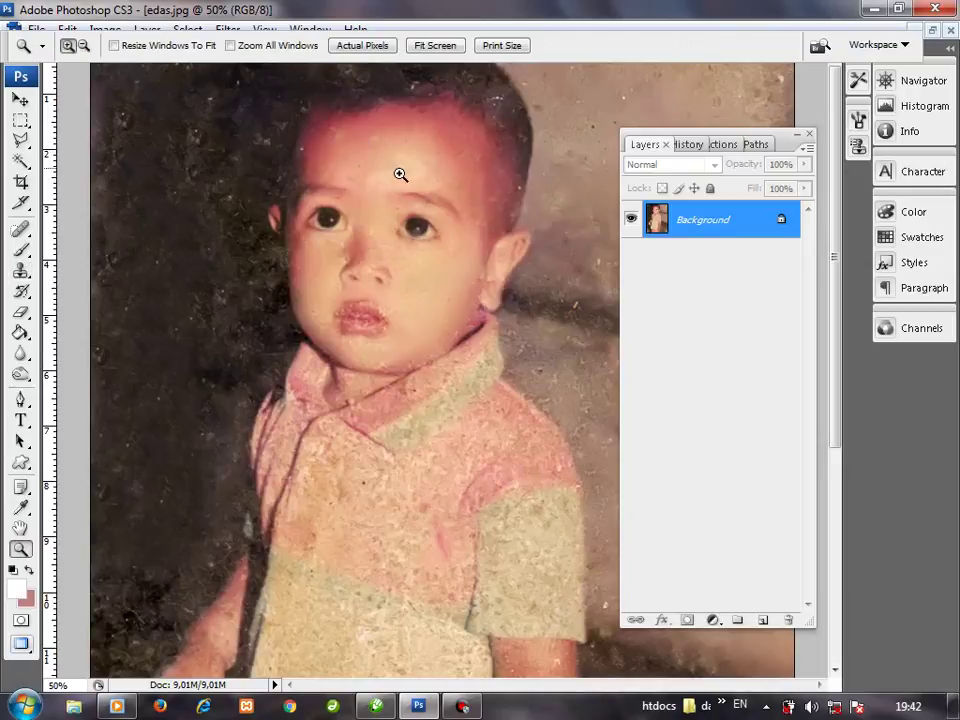
click(405, 186)
click(410, 224)
drag(463, 392, 381, 261)
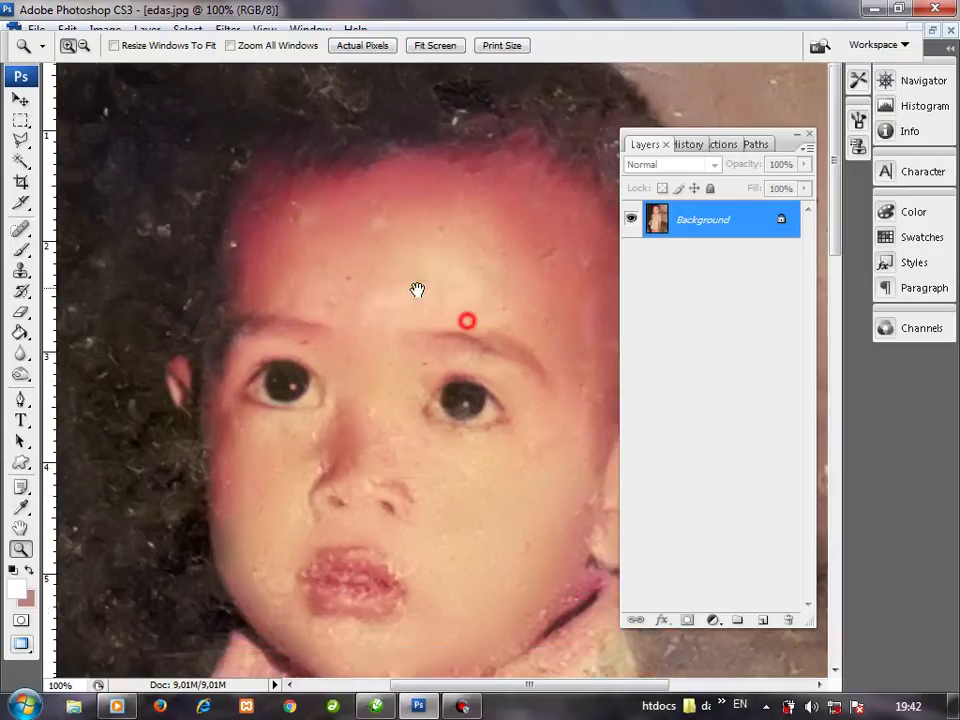
click(20, 99)
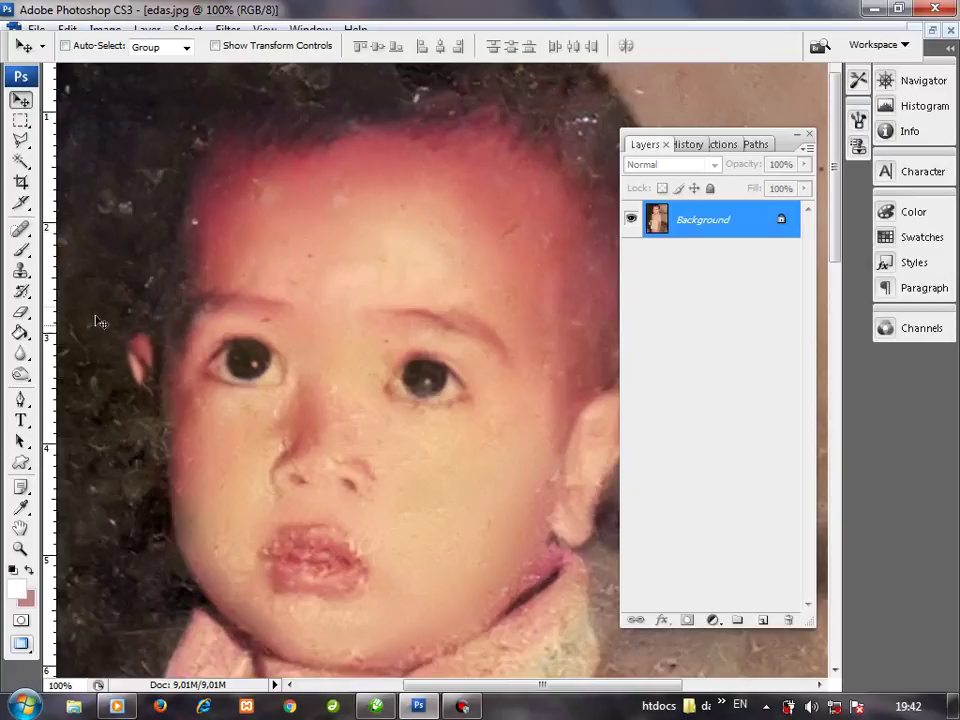
Shrink the Clone Stamp brush to 25 px, sample clean skin, and paint over the forehead spots
click(21, 271)
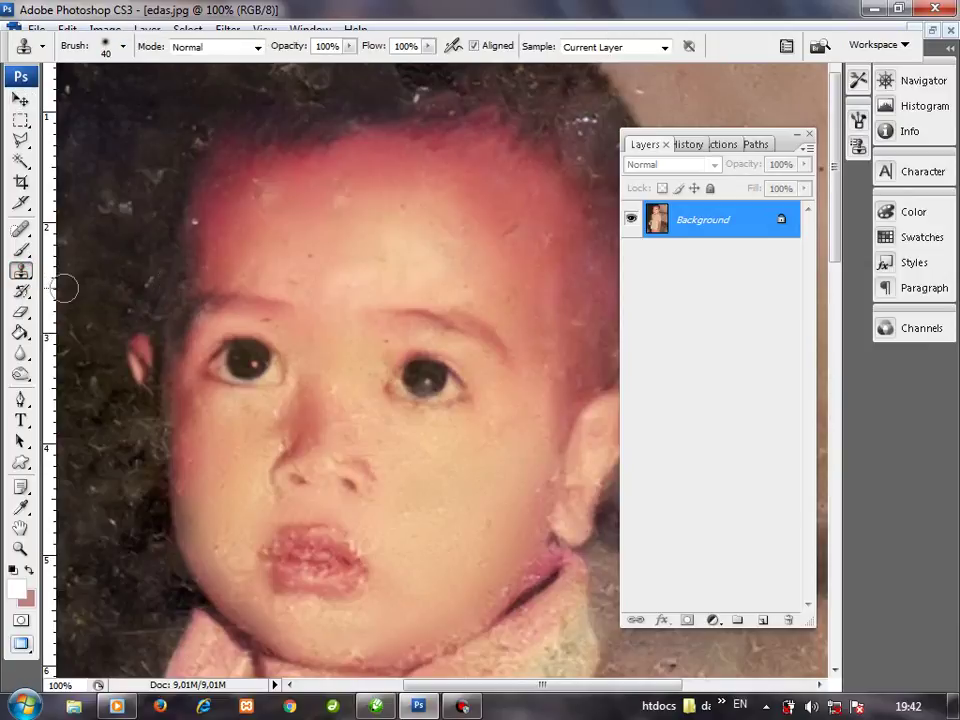
click(21, 250)
key(bracketleft)
key(bracketleft)
key(bracketleft)
alt+click(366, 208)
alt+click(377, 213)
drag(345, 205, 330, 169)
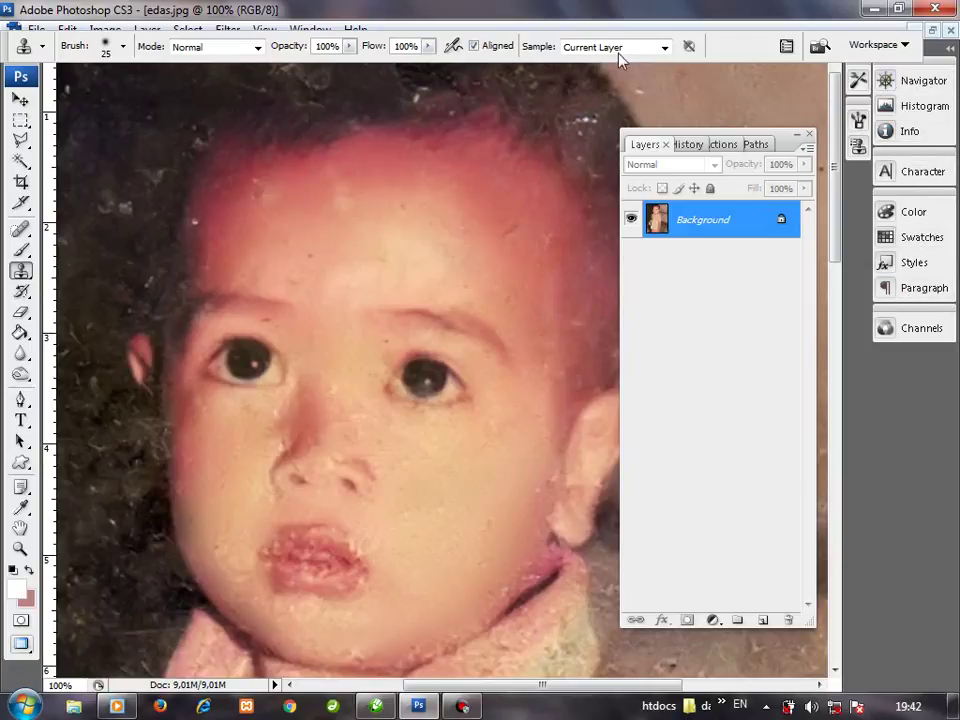
Revert to the first Clone Stamp step in History, then return to the Layers panel
click(686, 145)
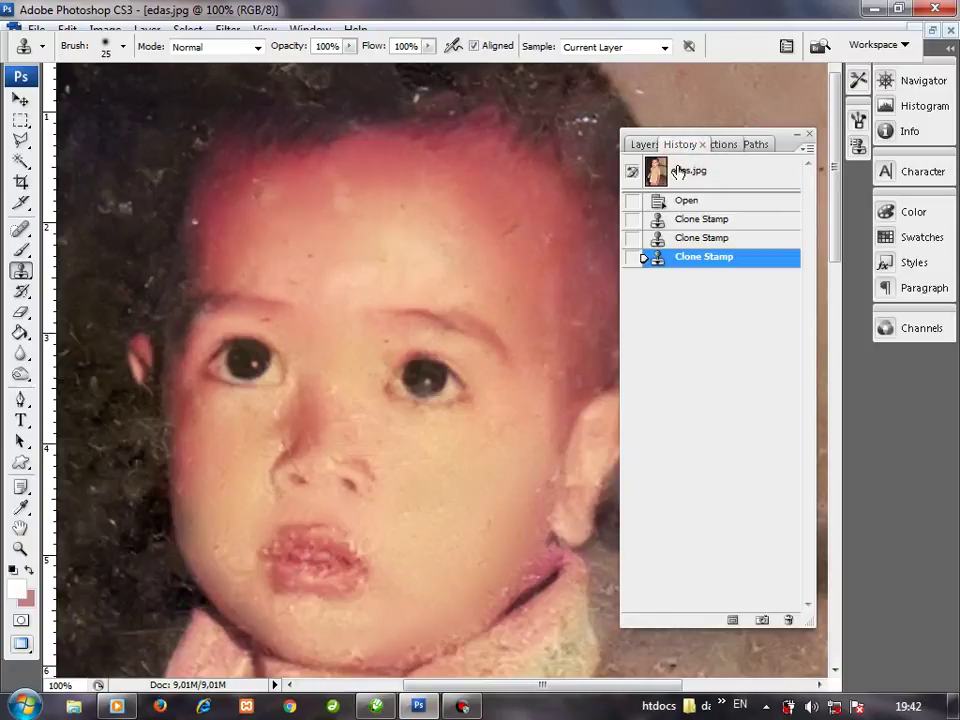
click(680, 222)
click(645, 145)
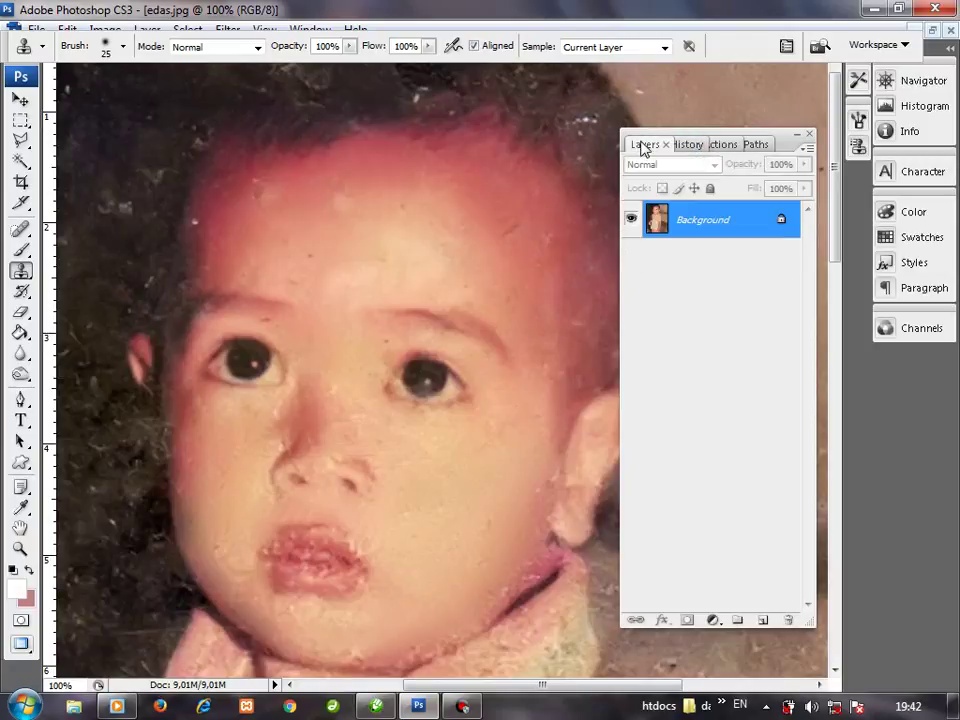
Set the Clone Stamp opacity to 41% in the options bar
click(349, 46)
drag(350, 66, 295, 66)
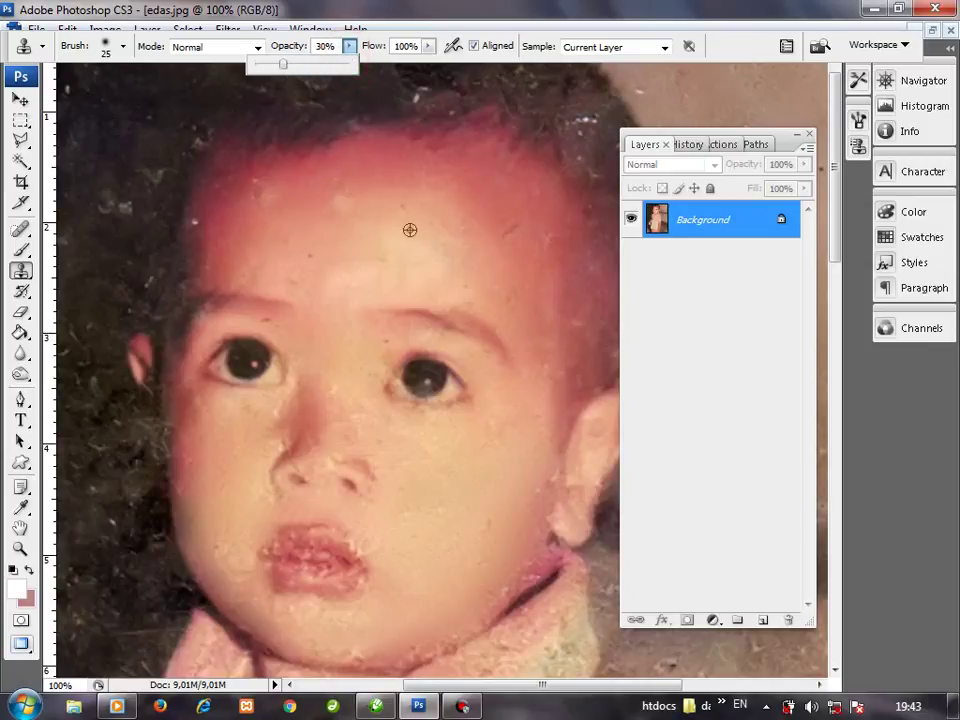
drag(296, 65, 292, 65)
click(376, 209)
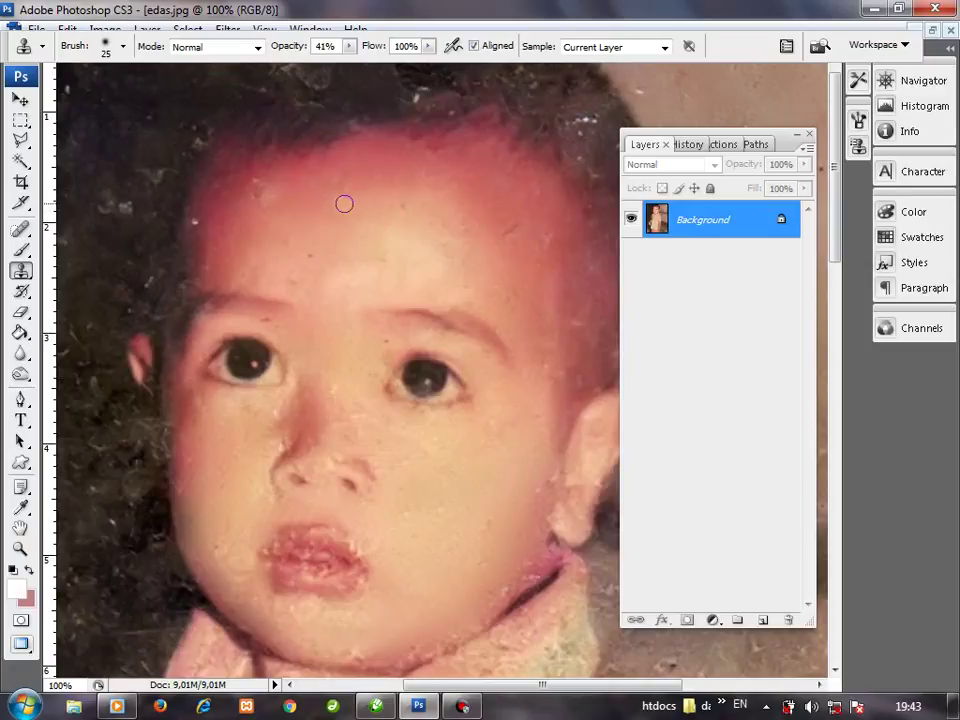
Clone over a forehead spot, then zoom to 200% centred on the nose and mouth
mouse_move(343, 195)
mouse_down()
mouse_move(334, 208)
mouse_move(343, 207)
mouse_up()
drag(403, 526, 390, 281)
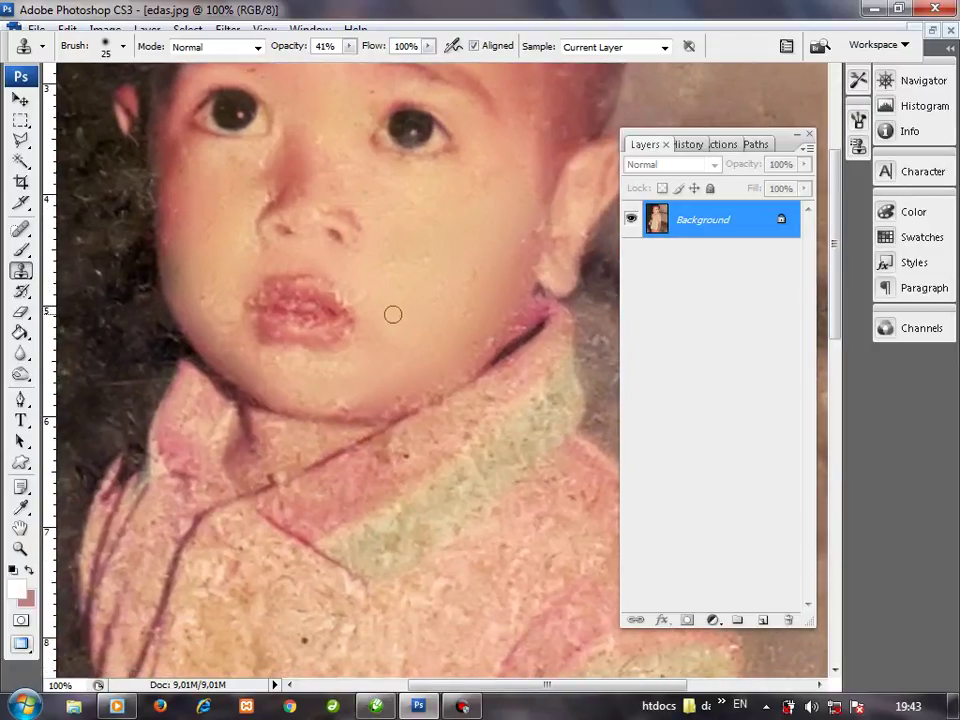
key(z)
click(270, 227)
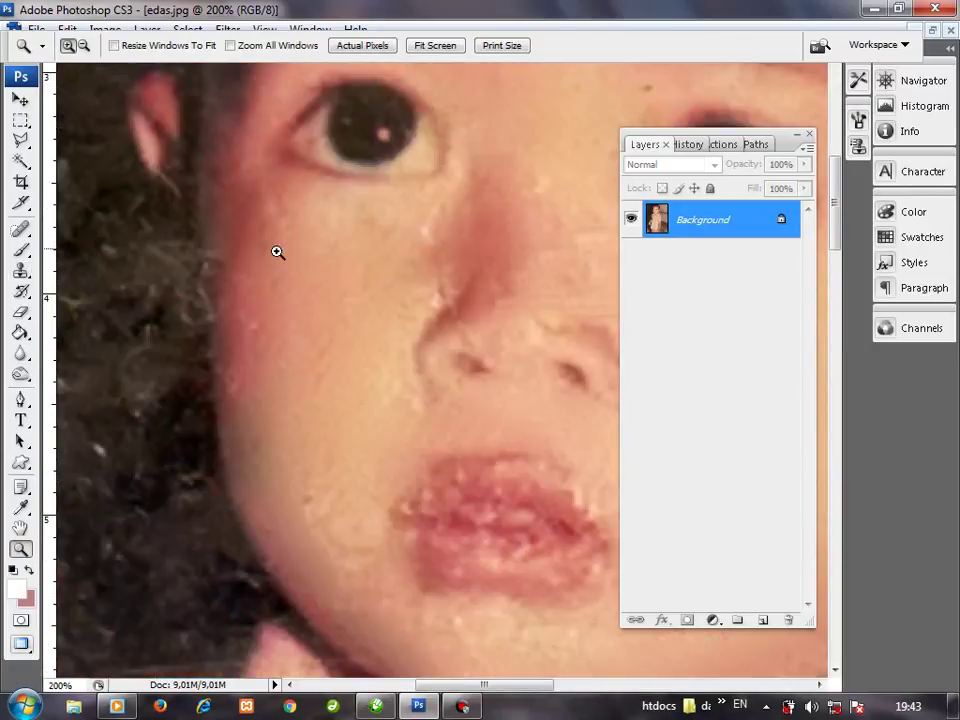
drag(450, 332, 292, 263)
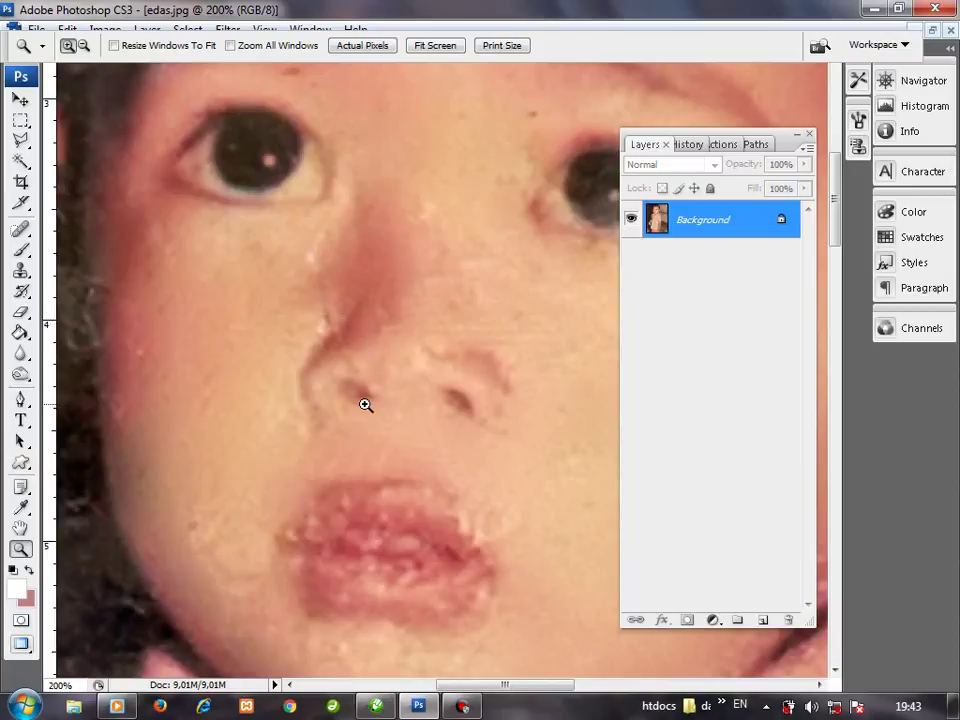
With a 10 px Clone Stamp brush, stamp out spots on the upper lip, then pan to the eyebrows
key(s)
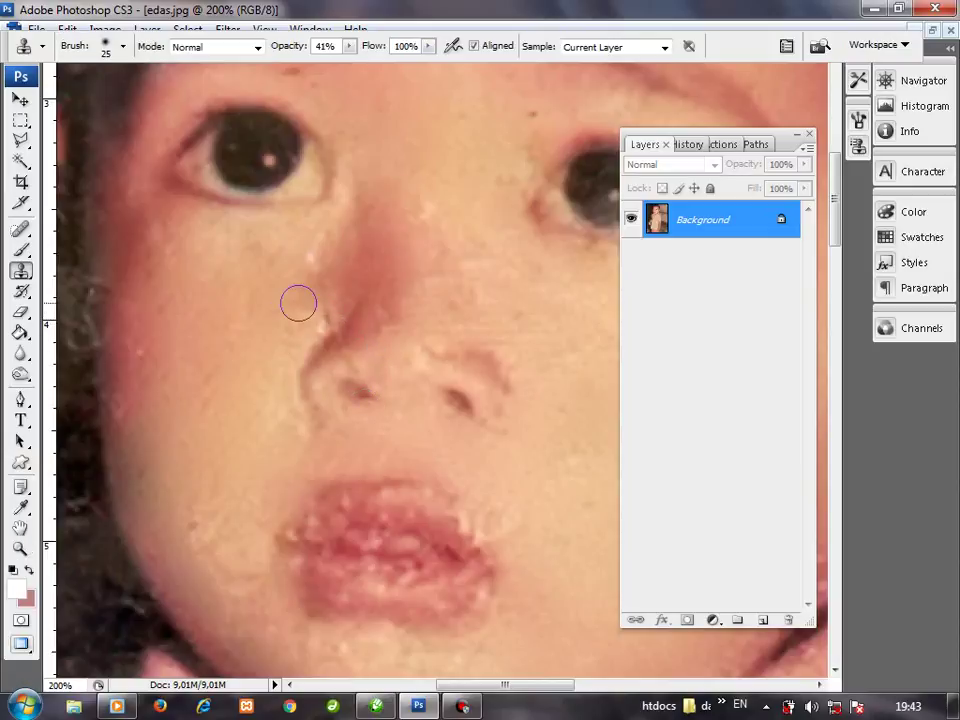
key(bracketleft)
key(bracketleft)
drag(378, 503, 373, 398)
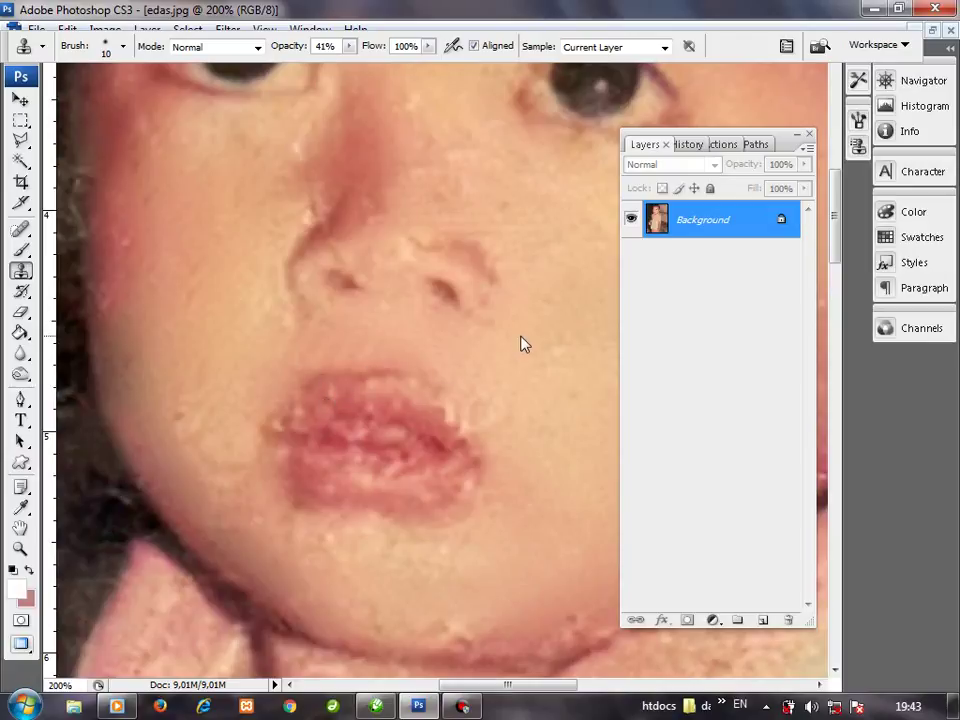
click(332, 391)
click(331, 397)
drag(390, 497, 332, 513)
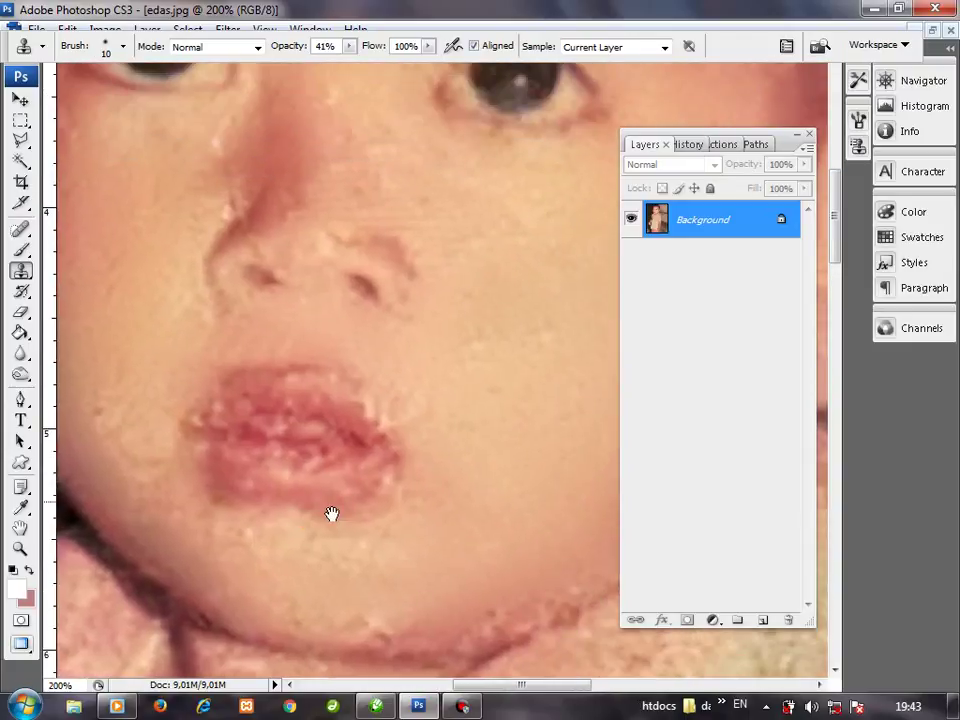
drag(345, 330, 371, 407)
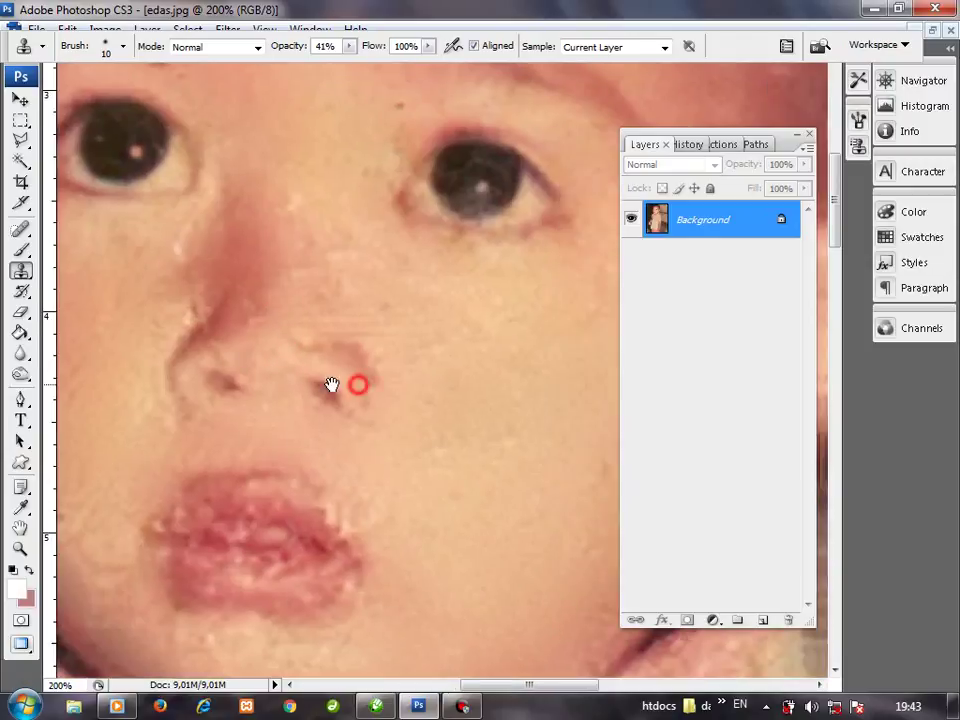
mouse_move(350, 358)
mouse_down()
mouse_move(389, 503)
mouse_move(385, 454)
mouse_move(445, 227)
mouse_move(402, 668)
mouse_up()
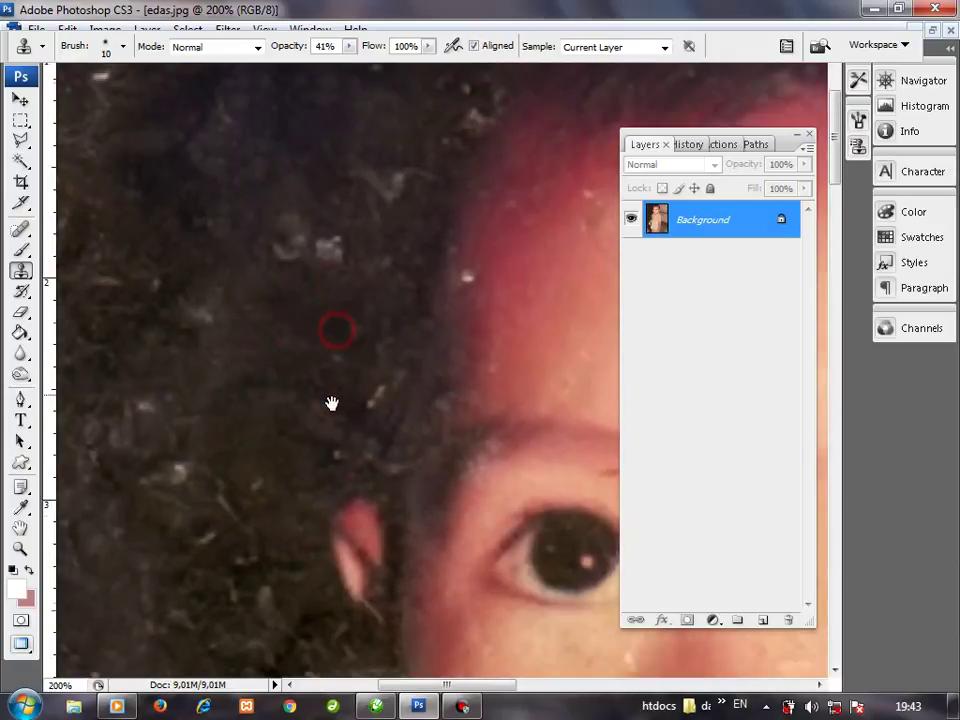
Clone away the bright speck in the hair at the hairline, then pan to the forehead and eye
drag(332, 403, 335, 529)
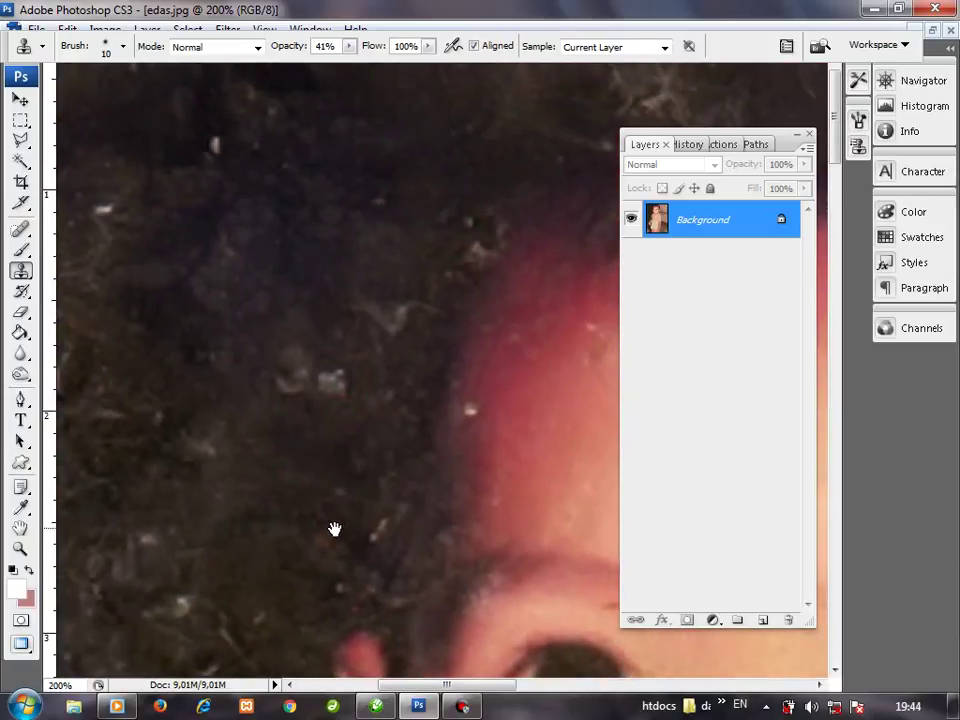
alt+click(290, 263)
drag(322, 386, 332, 385)
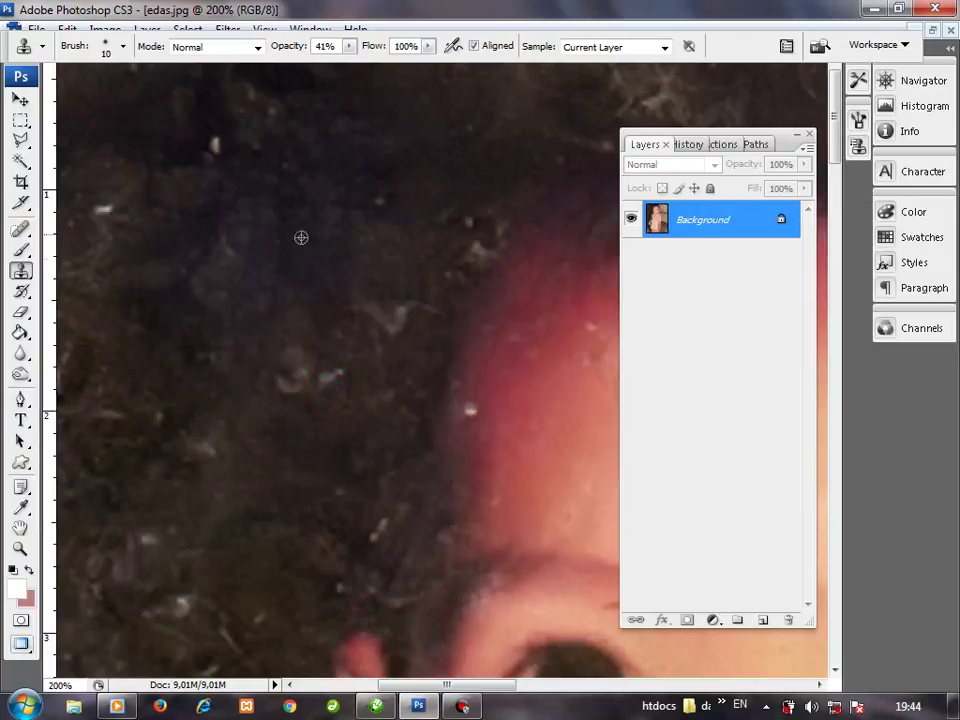
key(alt+space)
mouse_move(501, 338)
mouse_down()
mouse_move(237, 161)
mouse_move(320, 195)
mouse_up()
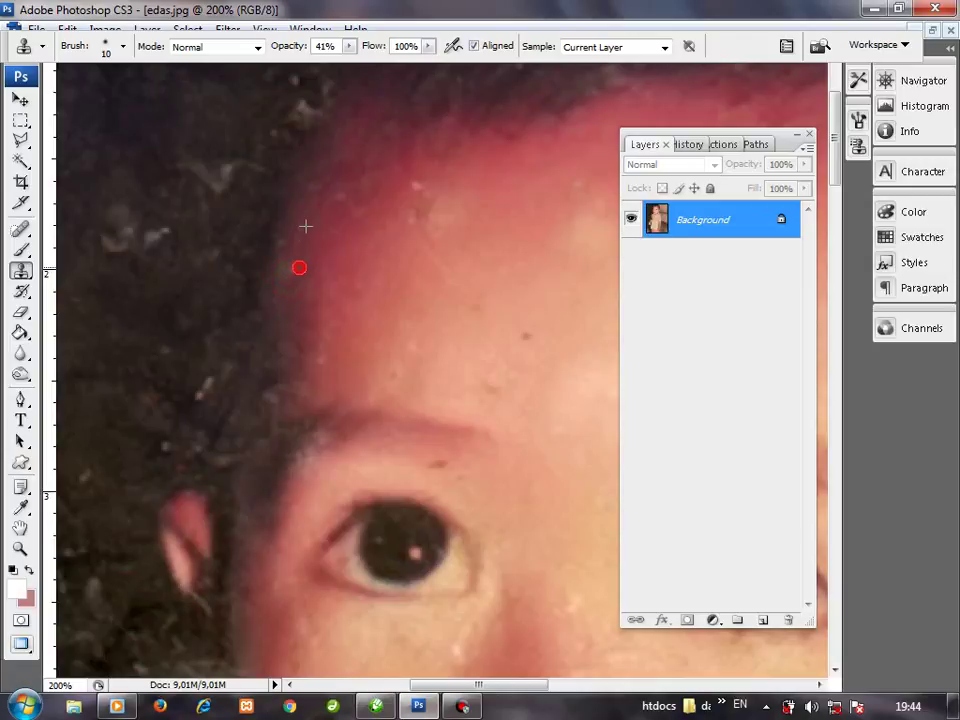
drag(413, 349, 328, 317)
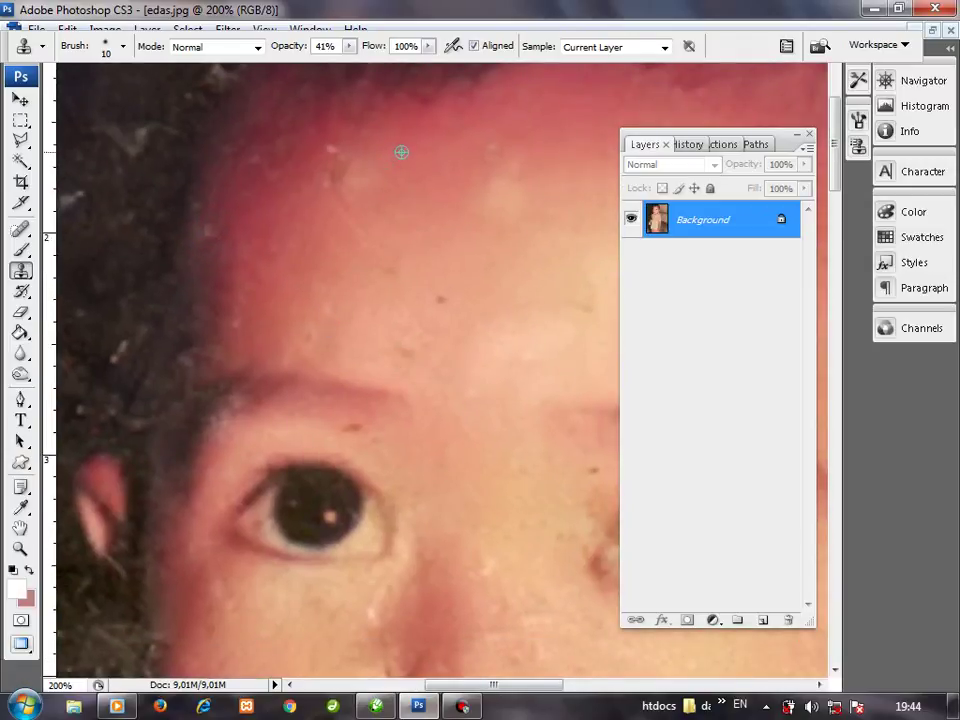
Clone over the grey speck on the forehead and the speck beside the left eyebrow
click(328, 149)
drag(426, 384, 185, 216)
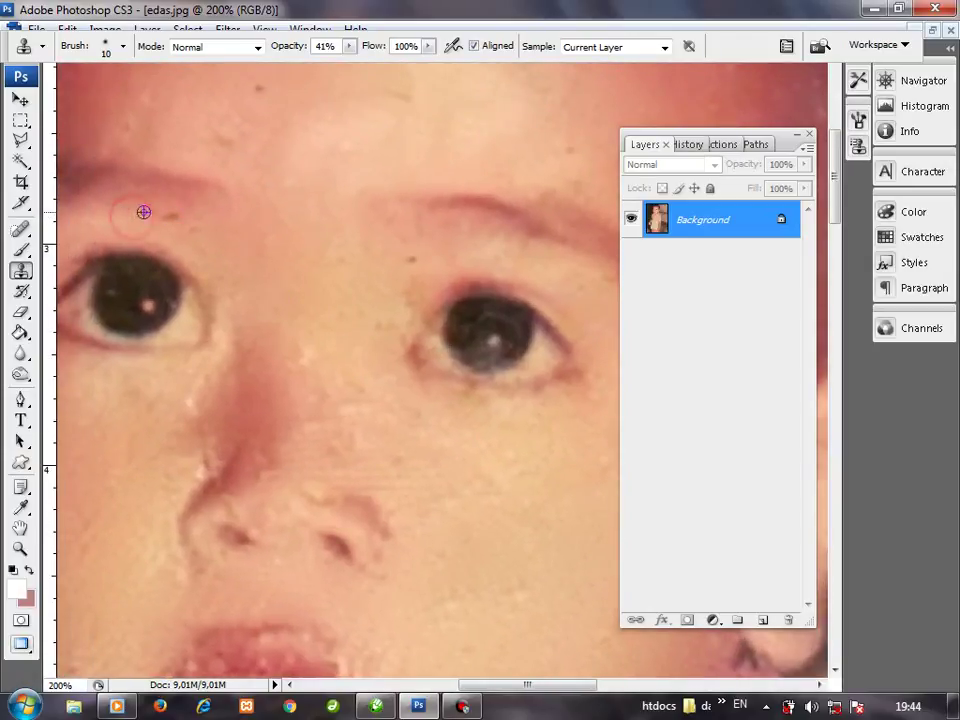
click(167, 213)
drag(167, 213, 169, 216)
drag(311, 349, 289, 279)
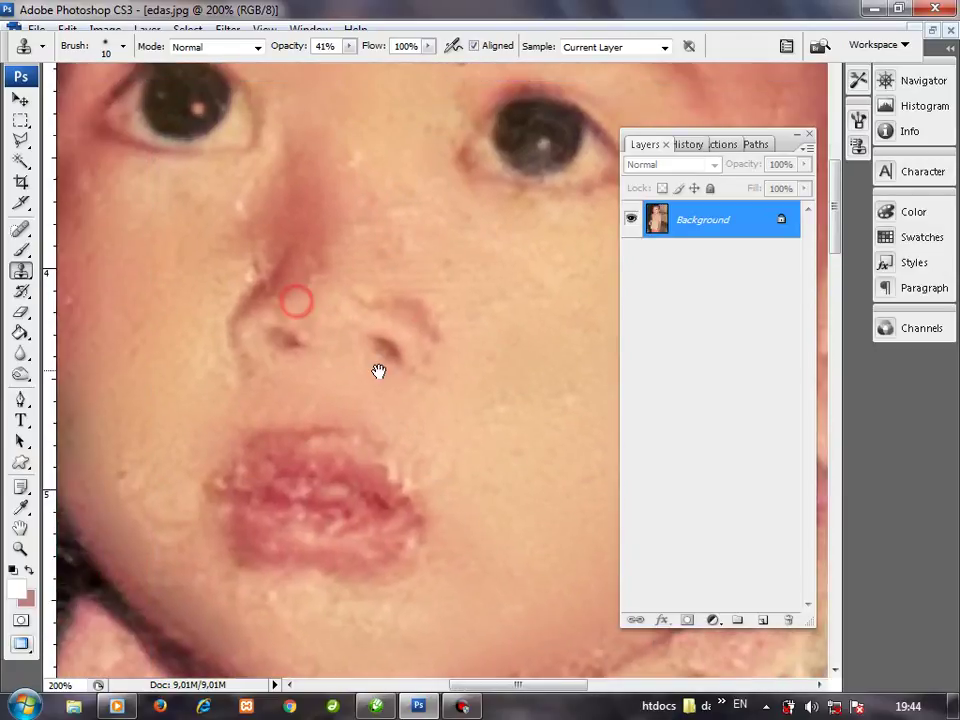
Clone specks beside the nose bridge, then pan over the chin, lips and eyes
alt+click(214, 183)
alt+click(225, 184)
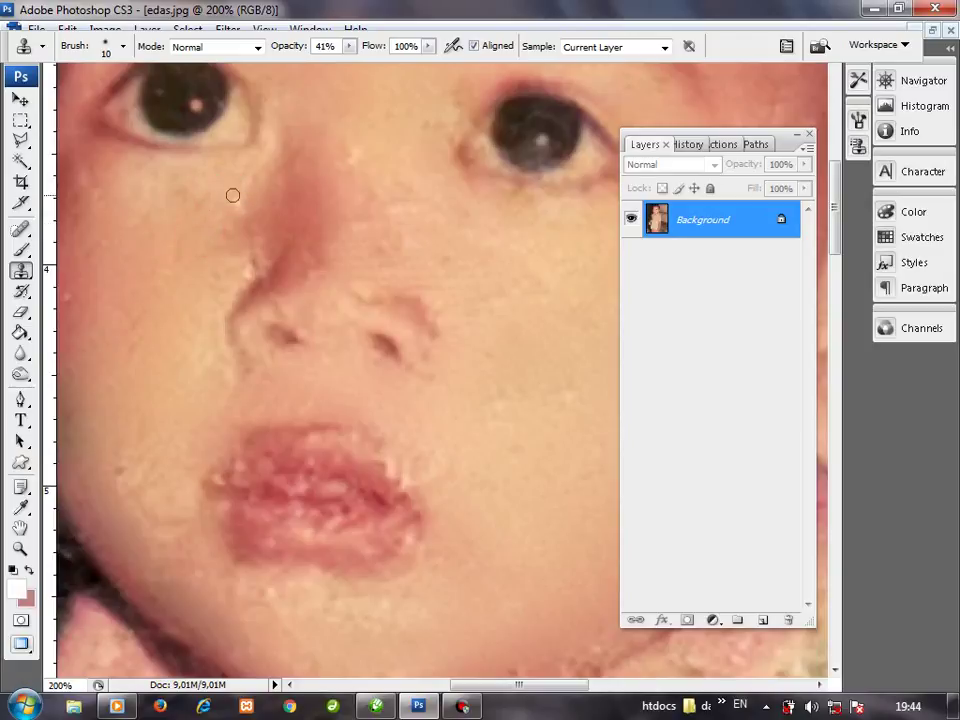
mouse_move(432, 542)
mouse_down()
mouse_move(297, 352)
mouse_move(371, 298)
mouse_up()
drag(360, 240, 444, 377)
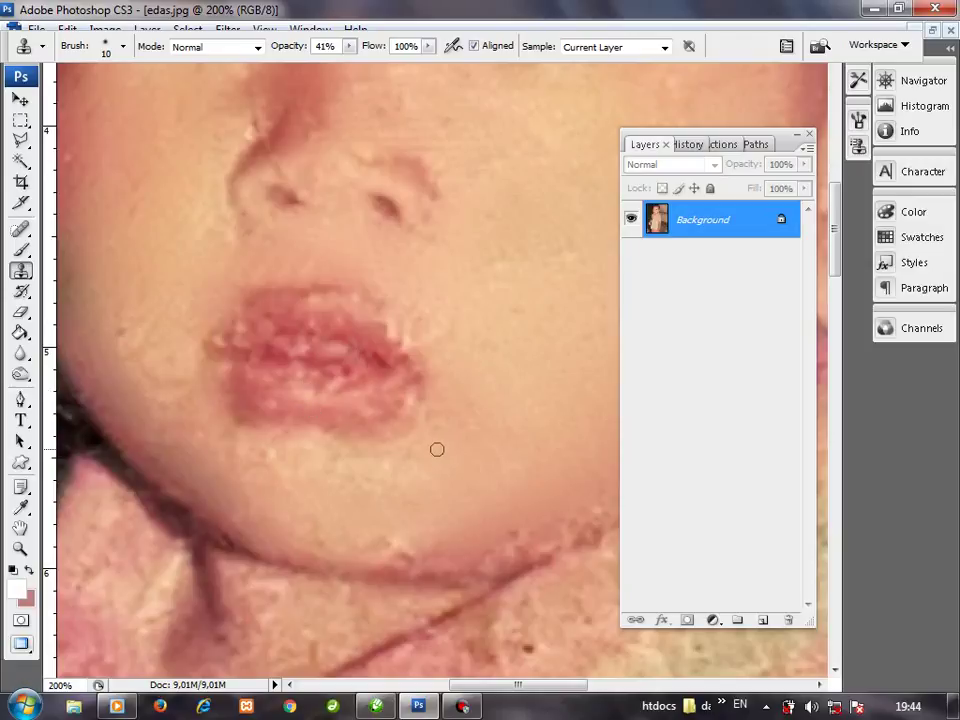
drag(424, 210, 411, 296)
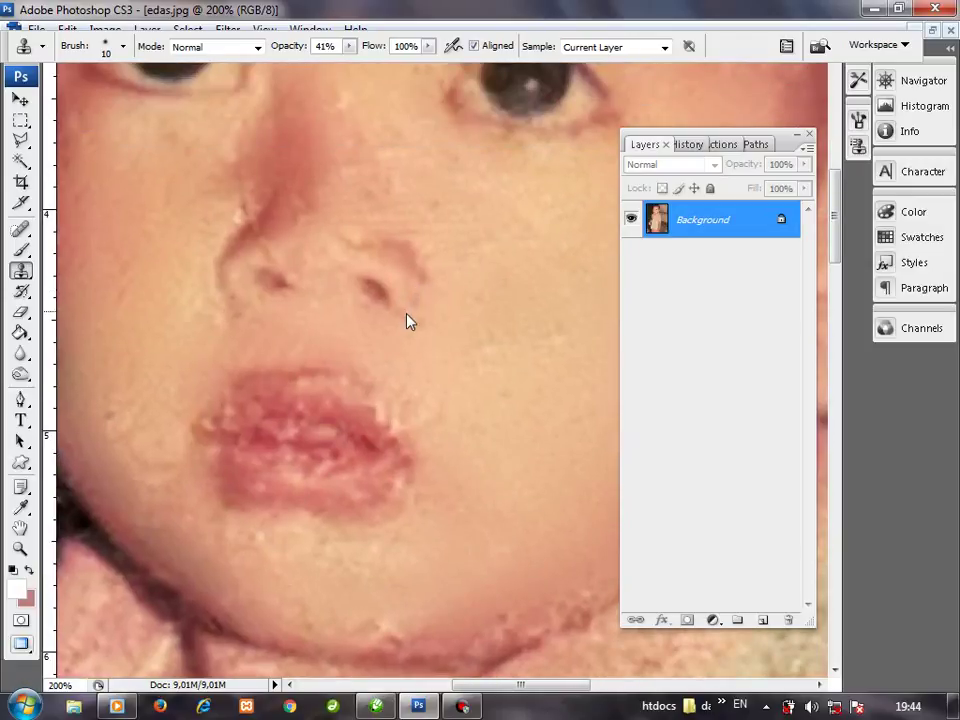
Inspect the retouched face and sweater at 100%, briefly checking the CorelDRAW title document
alt+click(401, 317)
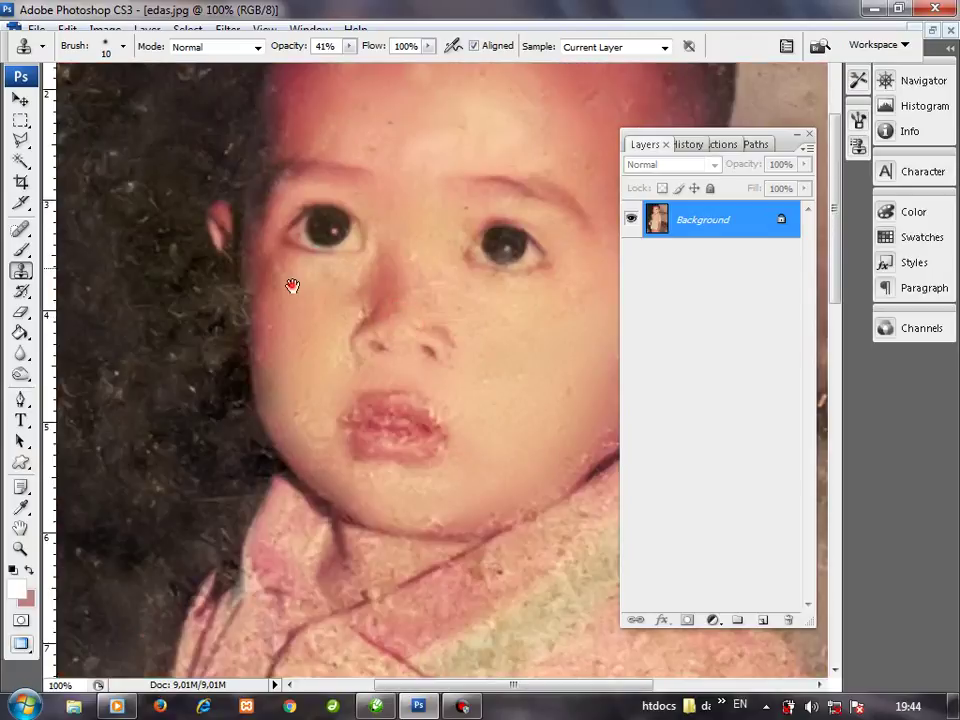
drag(293, 285, 272, 451)
mouse_move(519, 621)
mouse_down()
mouse_move(450, 450)
mouse_move(336, 257)
mouse_up()
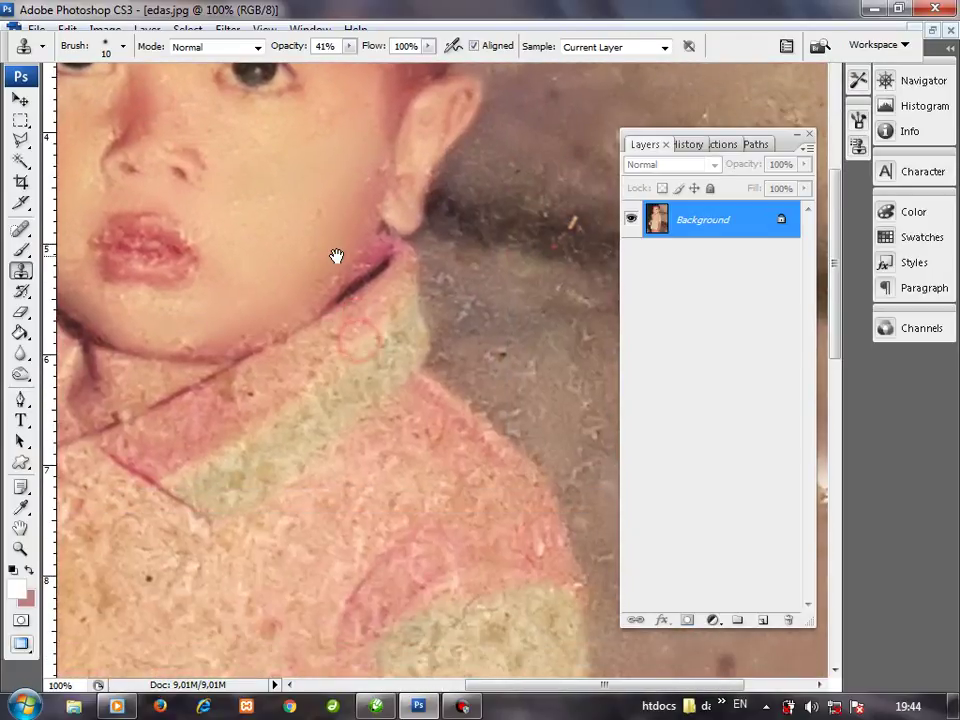
click(372, 708)
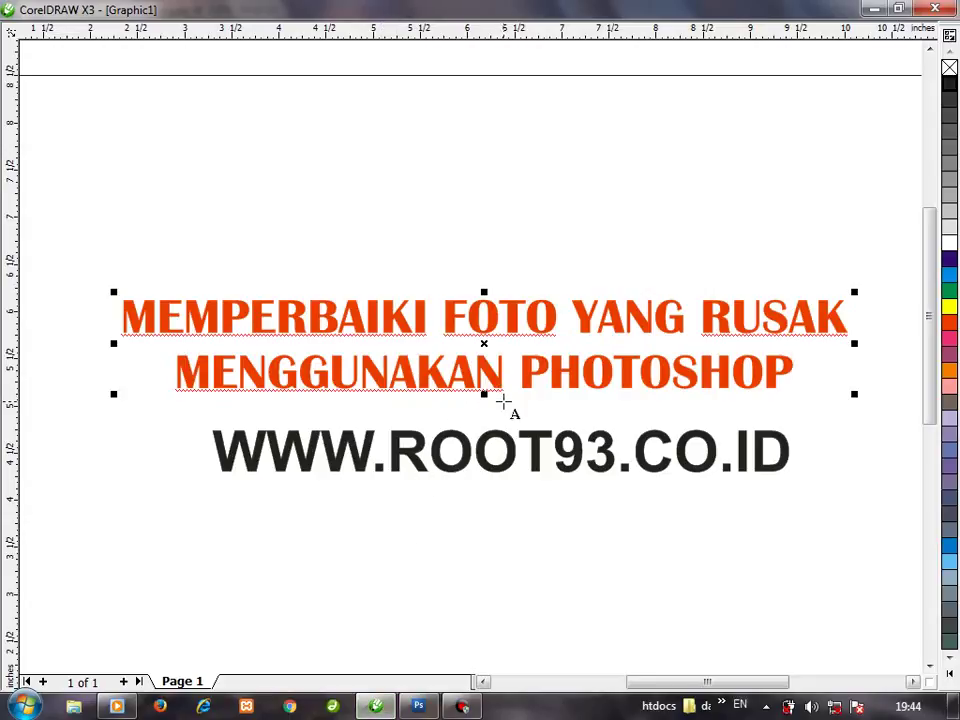
click(870, 10)
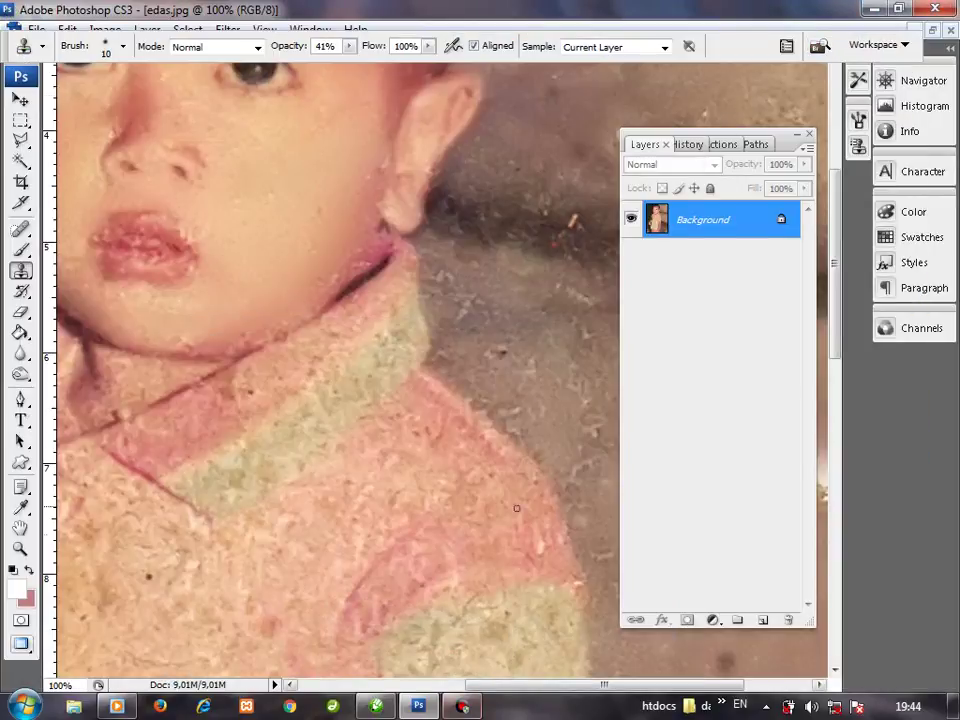
Zoom the photo out to 50% with the whole child centred in view
alt+click(331, 485)
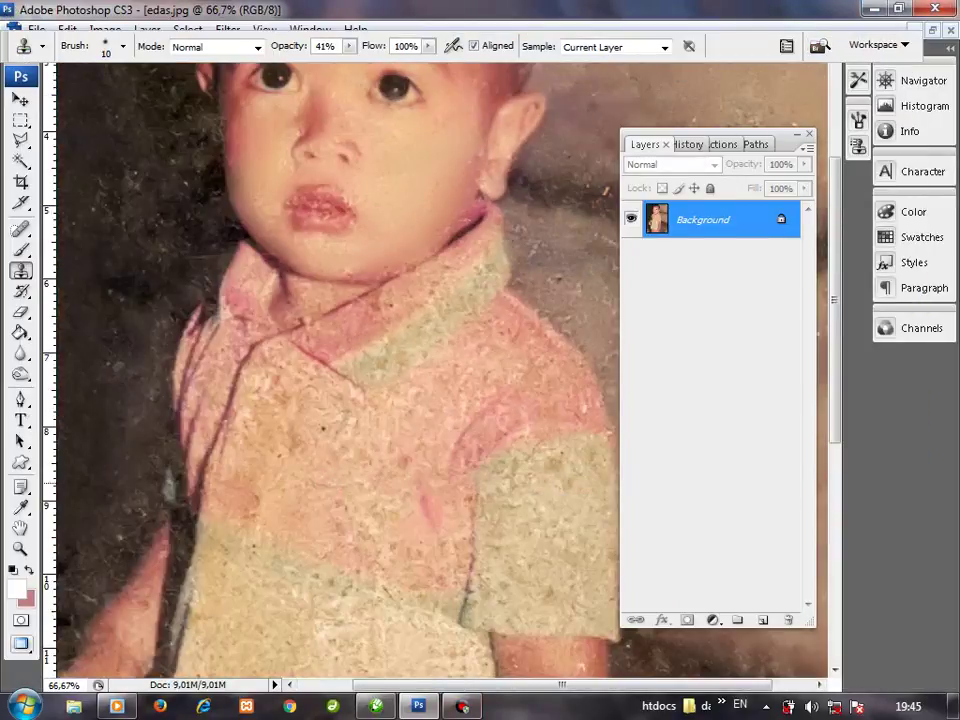
alt+click(411, 422)
drag(420, 311, 369, 540)
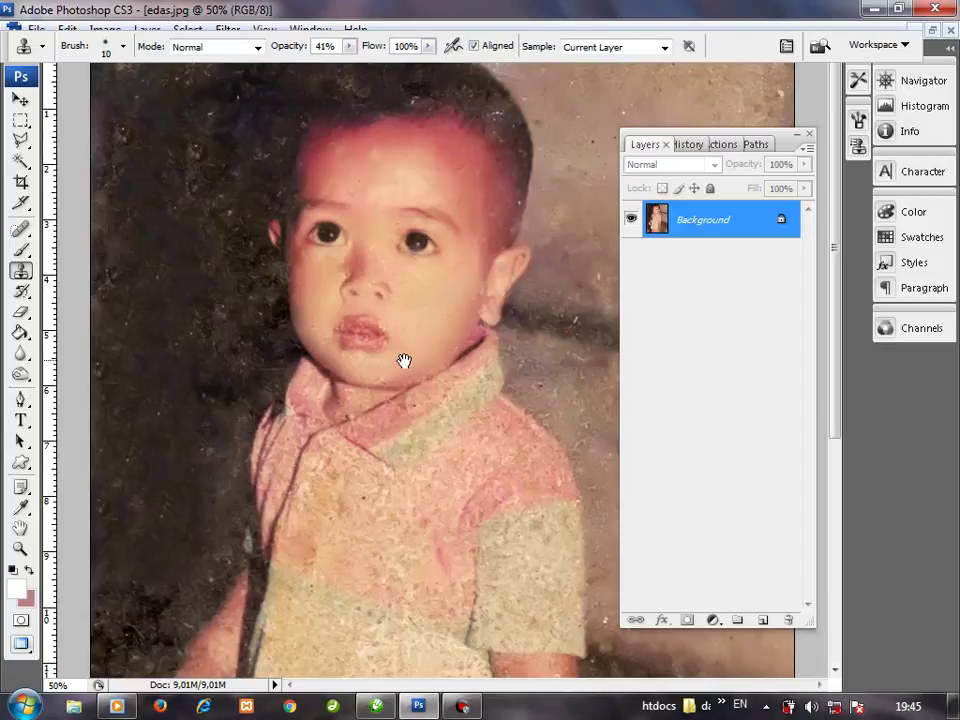
click(19, 272)
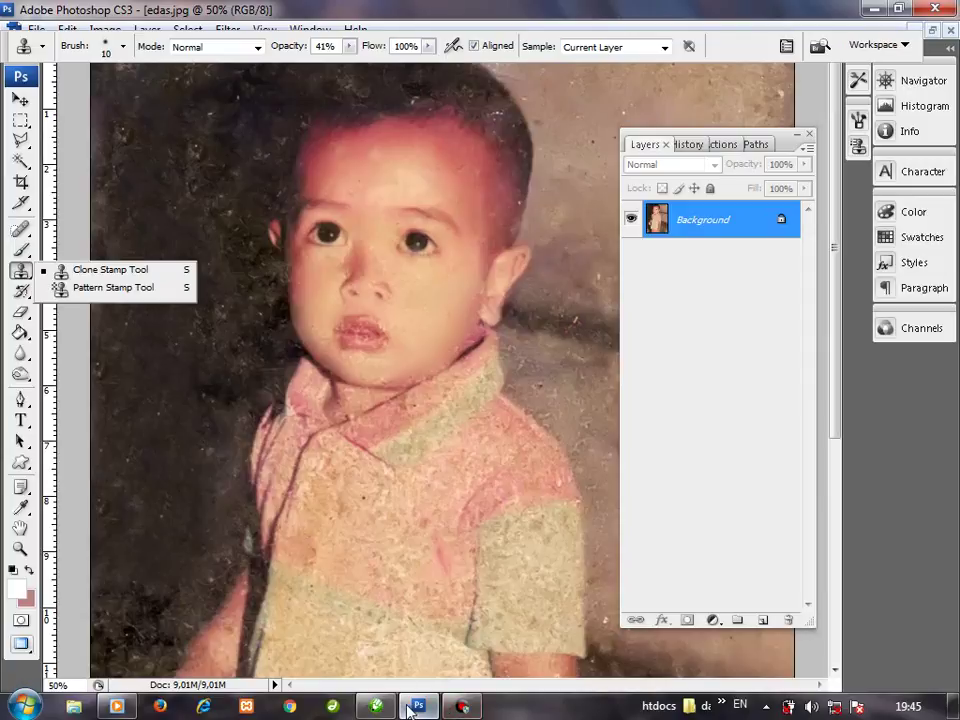
mouse_move(418, 707)
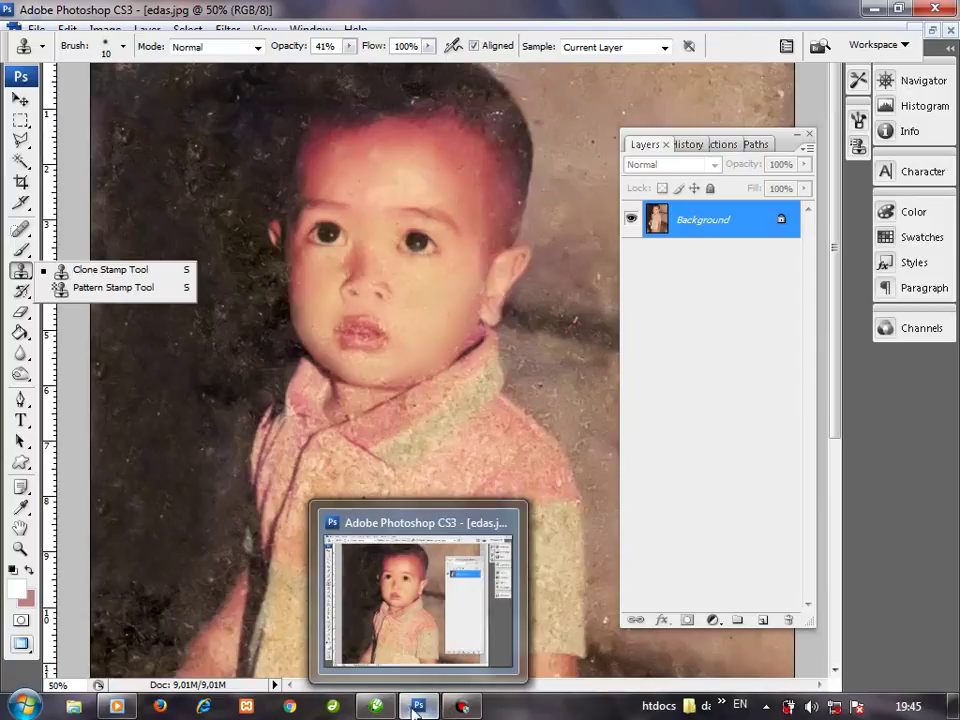
Bring the CorelDRAW title slide 'MEMPERBAIKI FOTO YANG RUSAK MENGGUNAKAN PHOTOSHOP' to the front
click(392, 711)
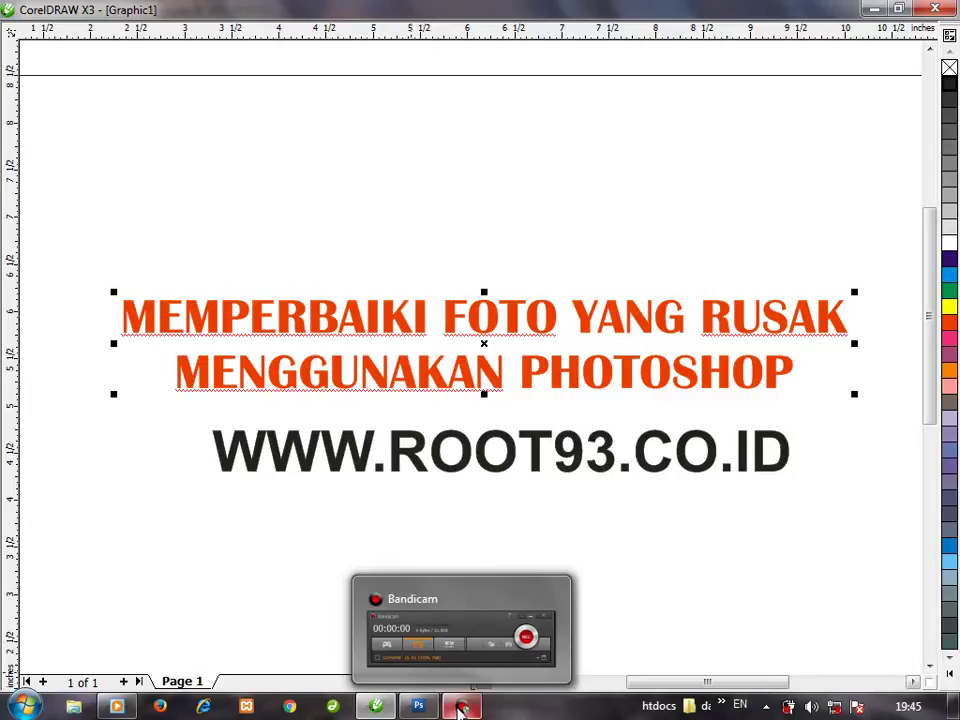
mouse_move(461, 706)
click(462, 707)
click(462, 707)
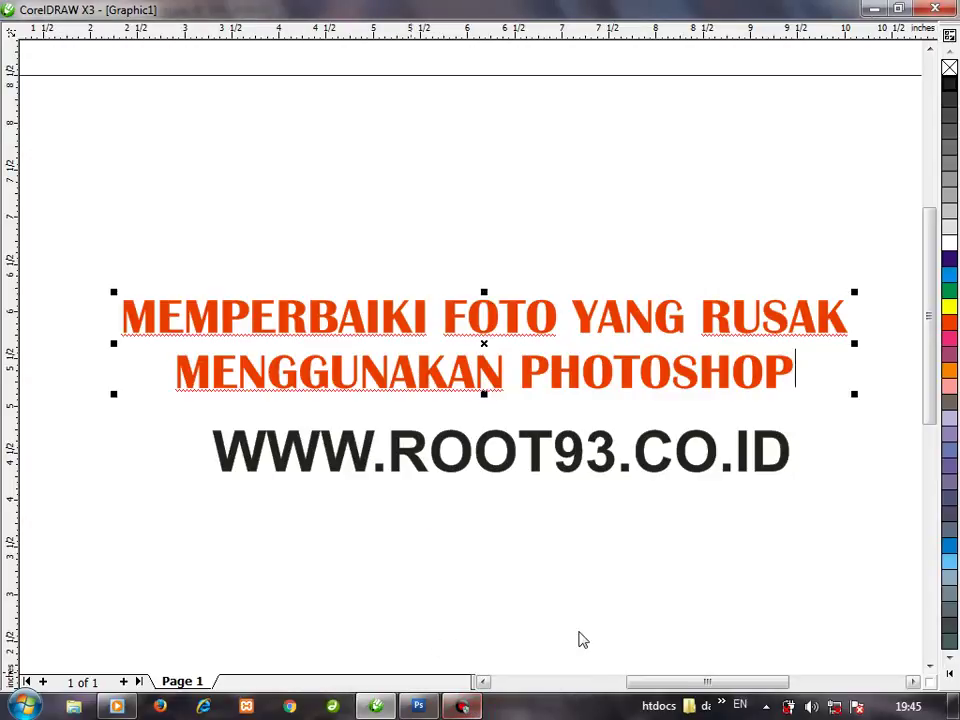